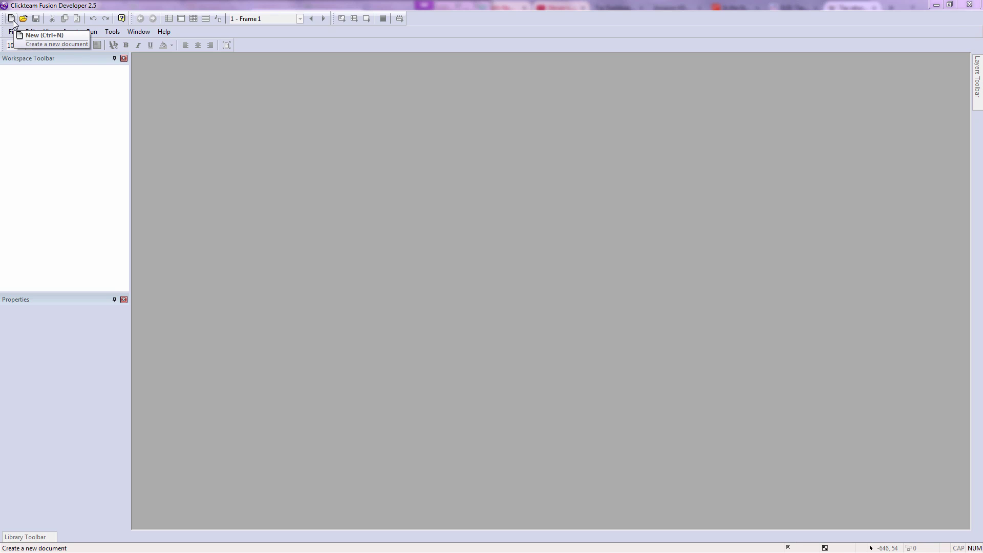
# - Create a new application and open its Frame 1 in the frame editor
pyautogui.click(11, 18)
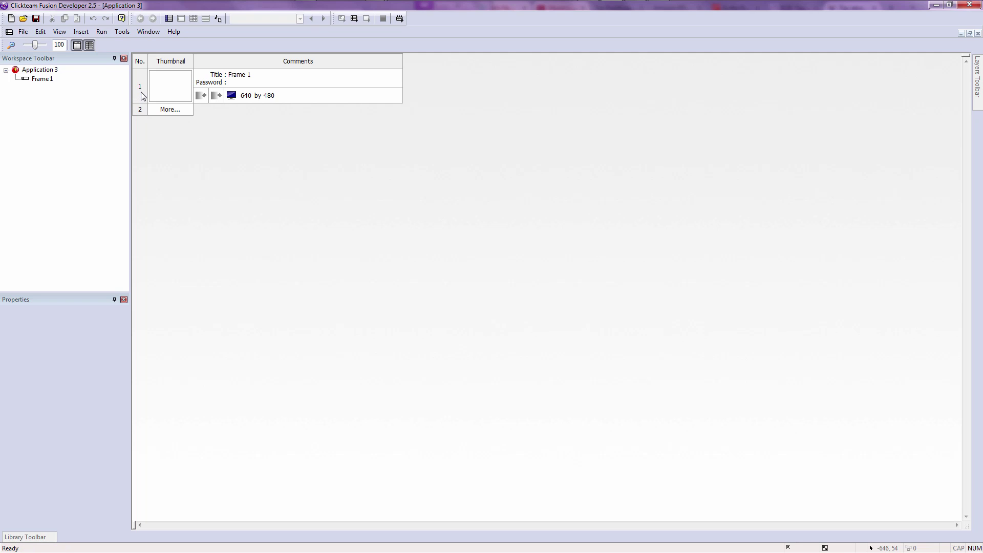
pyautogui.doubleClick(171, 89)
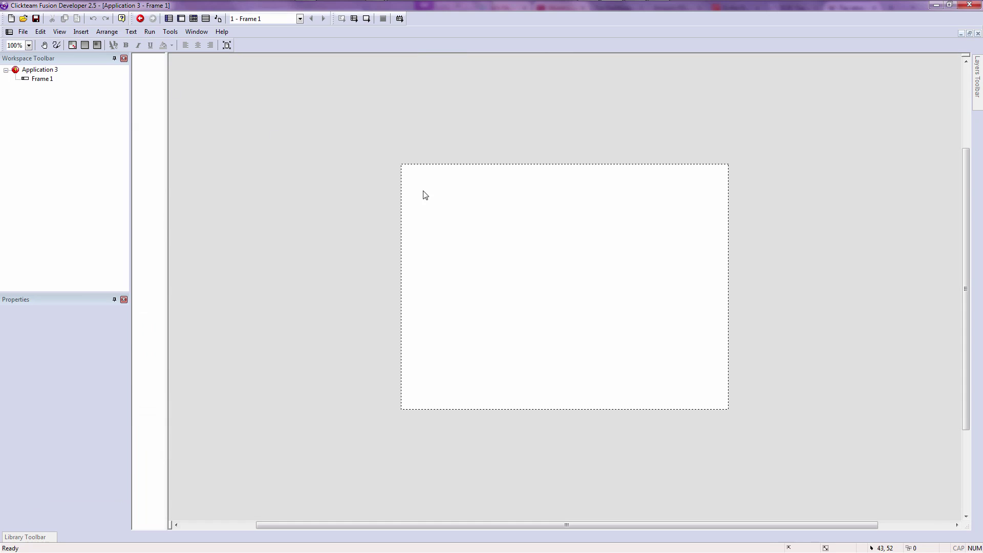
pyautogui.moveTo(385, 145); pyautogui.dragTo(789, 444)
pyautogui.moveTo(256, 80); pyautogui.dragTo(726, 418)
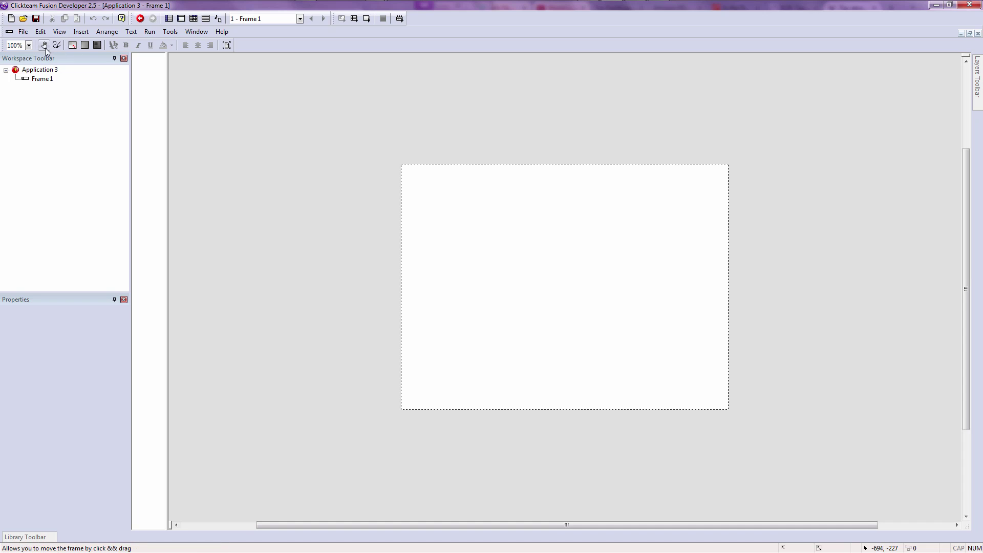
# - Zoom the frame view out to 25% and return it to 100%
pyautogui.click(28, 45)
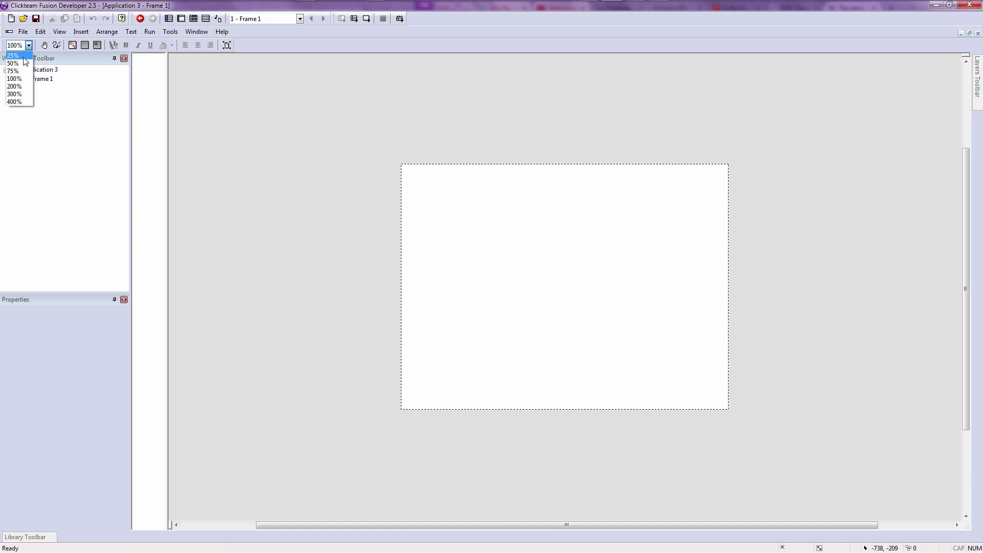
pyautogui.click(13, 56)
pyautogui.click(29, 45)
pyautogui.click(15, 79)
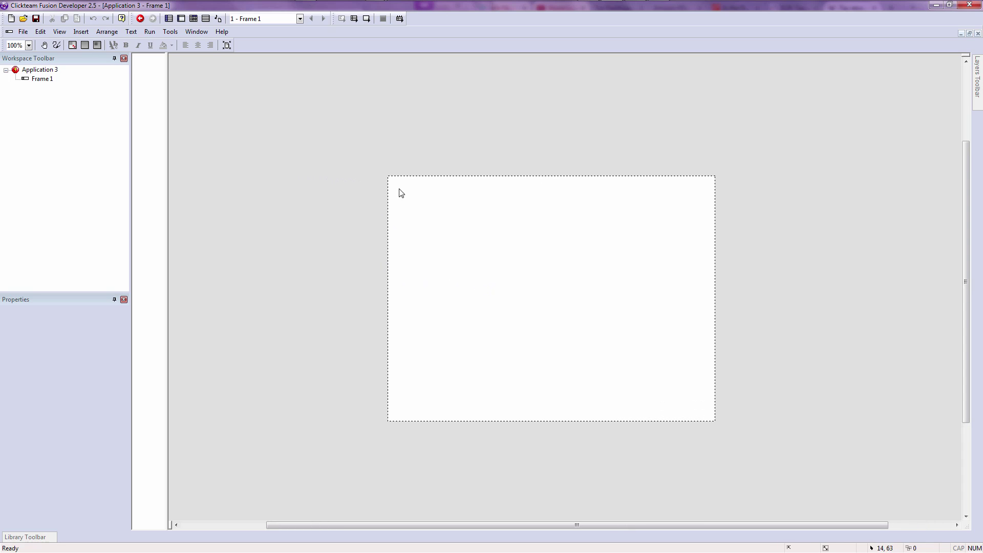
pyautogui.click(29, 46)
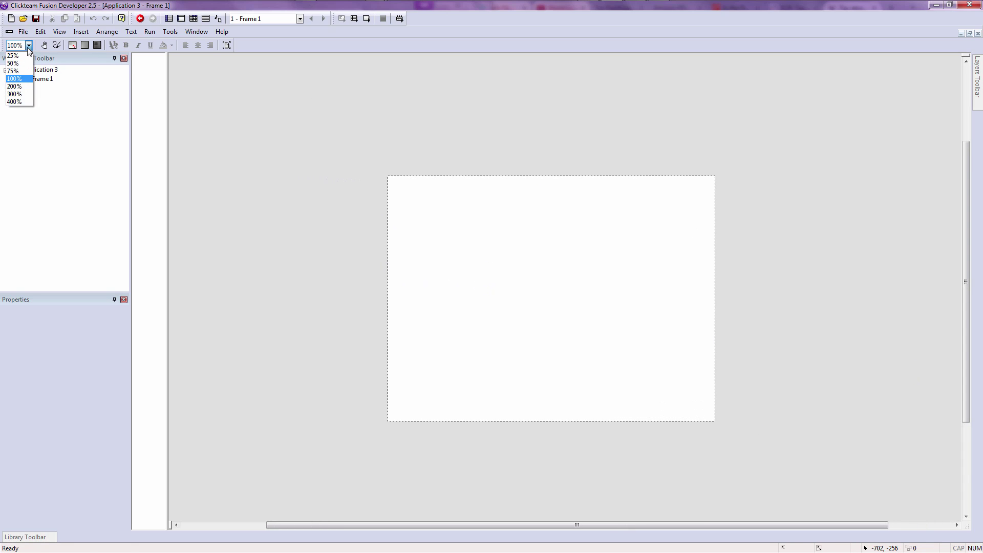
pyautogui.click(25, 56)
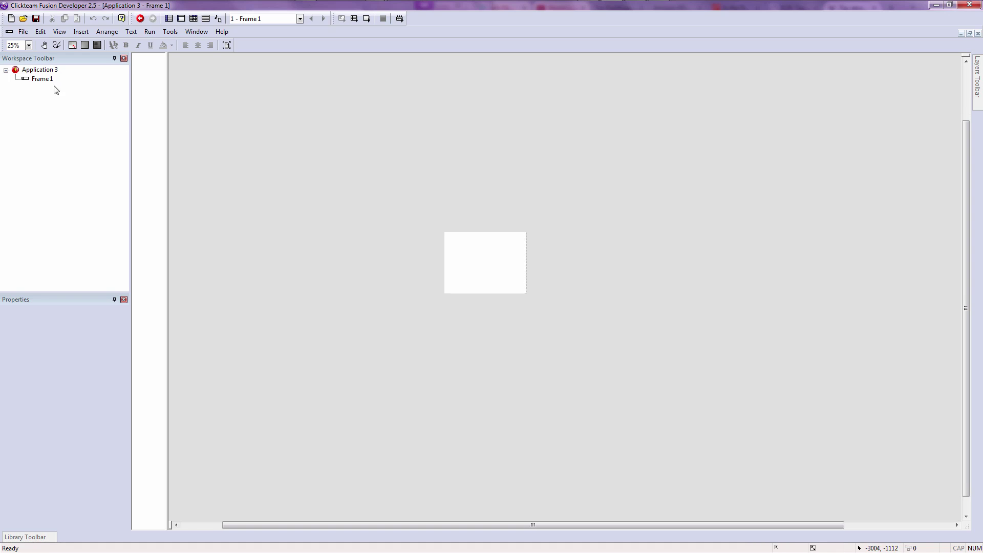
pyautogui.click(22, 46)
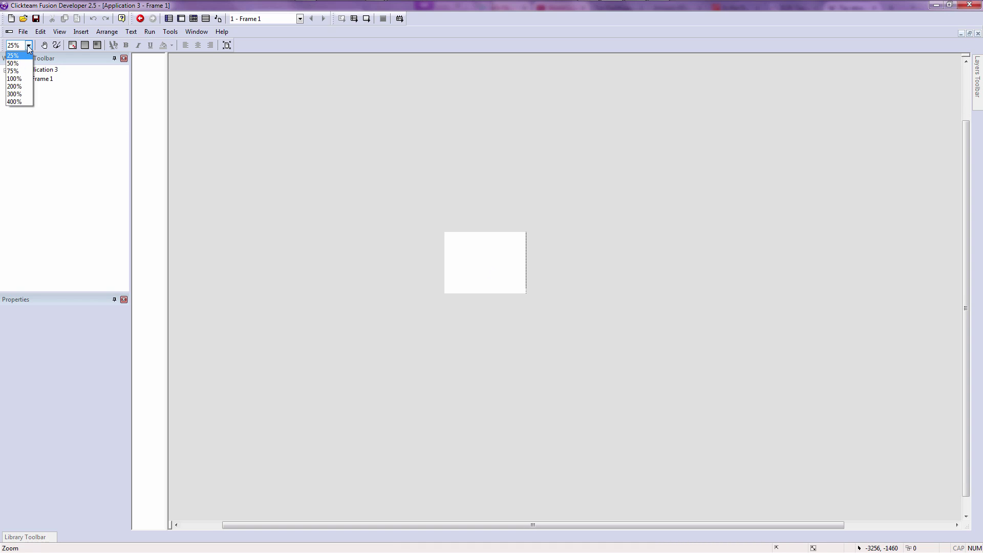
pyautogui.click(20, 78)
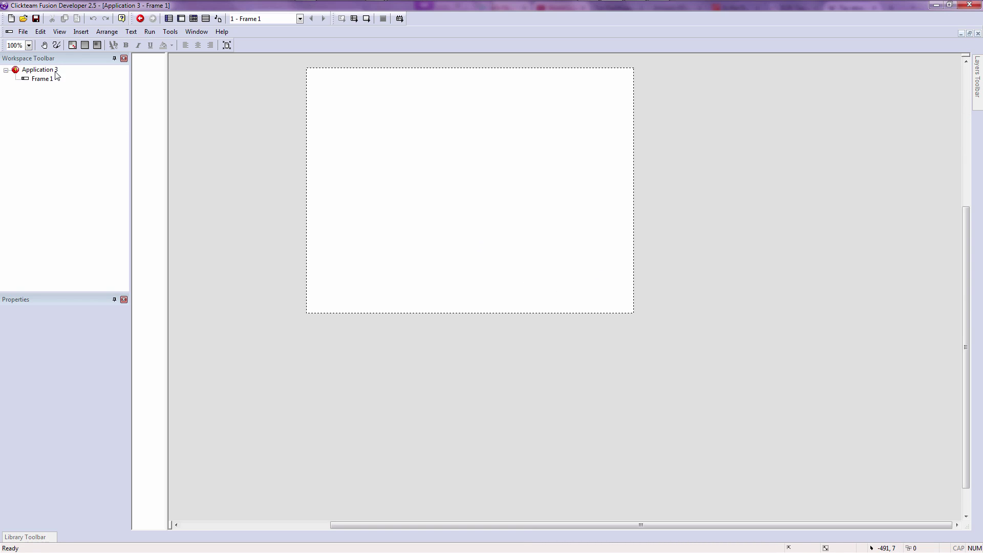
# - Pan the frame around the editor view with the hand tool
pyautogui.click(44, 45)
pyautogui.moveTo(456, 171); pyautogui.dragTo(456, 263)
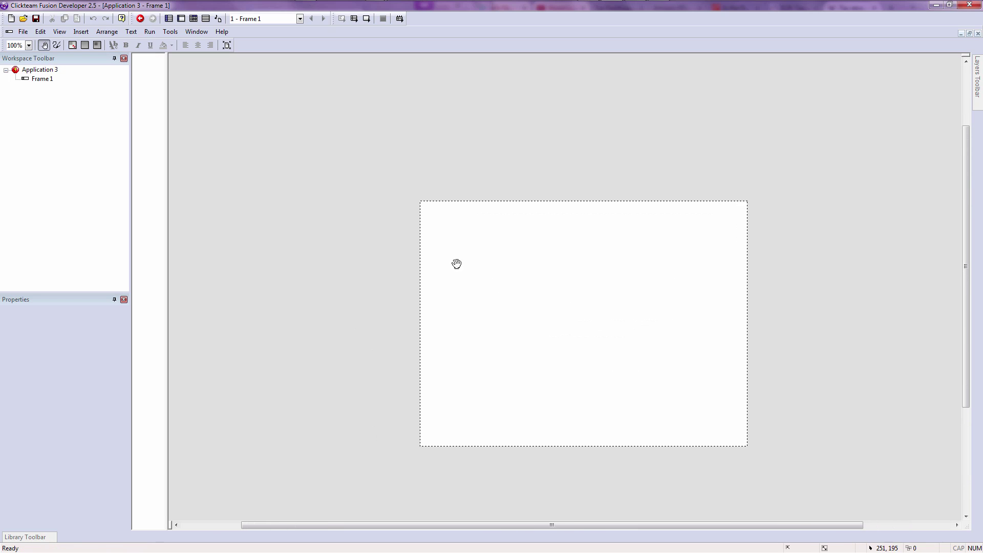
pyautogui.click(44, 45)
pyautogui.moveTo(575, 319)
pyautogui.mouseDown()
pyautogui.moveTo(527, 303)
pyautogui.moveTo(515, 283)
pyautogui.moveTo(579, 303)
pyautogui.moveTo(548, 281)
pyautogui.moveTo(573, 327)
pyautogui.moveTo(600, 329)
pyautogui.moveTo(540, 309)
pyautogui.moveTo(564, 317)
pyautogui.moveTo(580, 98)
pyautogui.moveTo(582, 427)
pyautogui.moveTo(559, 241)
pyautogui.moveTo(573, 325)
pyautogui.moveTo(589, 346)
pyautogui.moveTo(597, 333)
pyautogui.moveTo(575, 345)
pyautogui.moveTo(544, 324)
pyautogui.mouseUp()
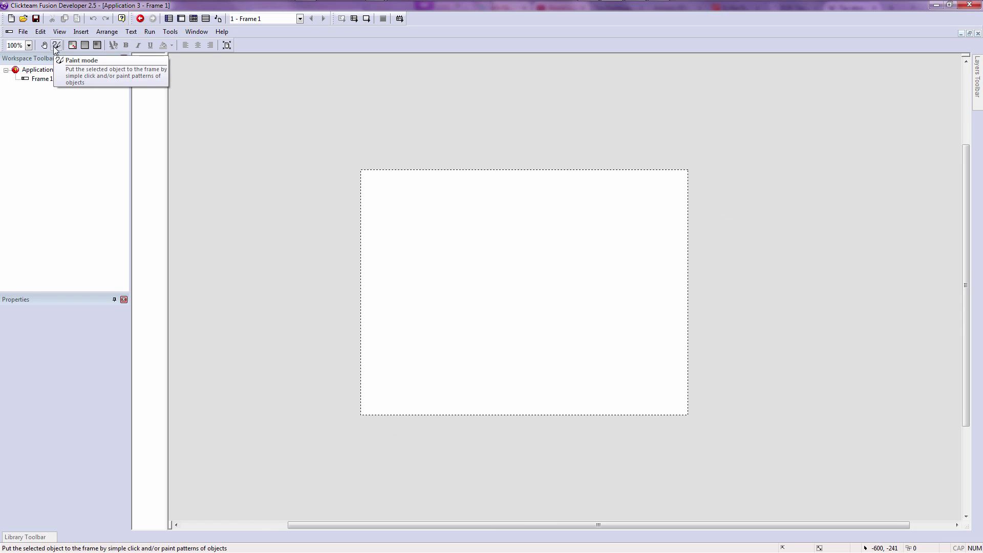
# - Insert an Active object and place it just outside the frame's upper-left corner
pyautogui.doubleClick(452, 232)
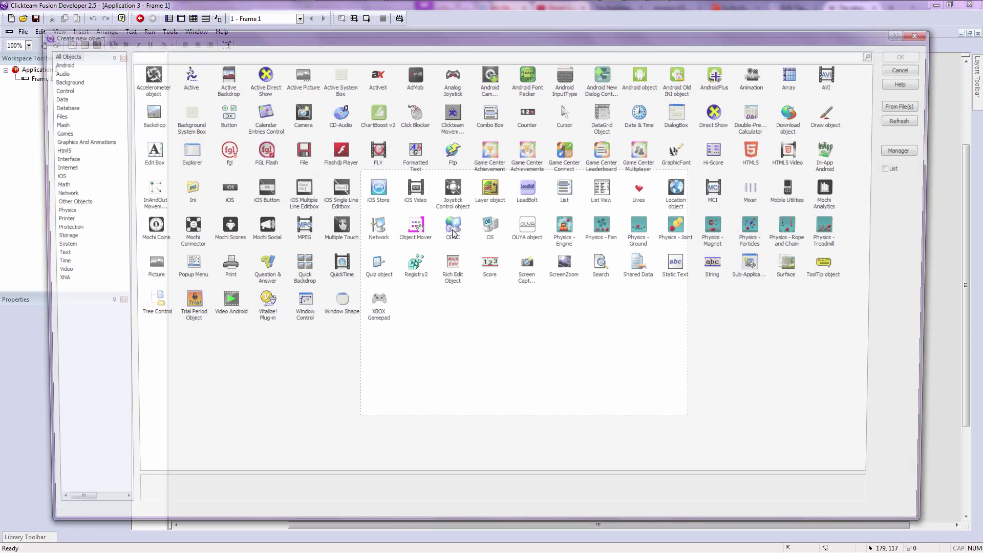
pyautogui.click(180, 73)
pyautogui.doubleClick(178, 71)
pyautogui.click(368, 193)
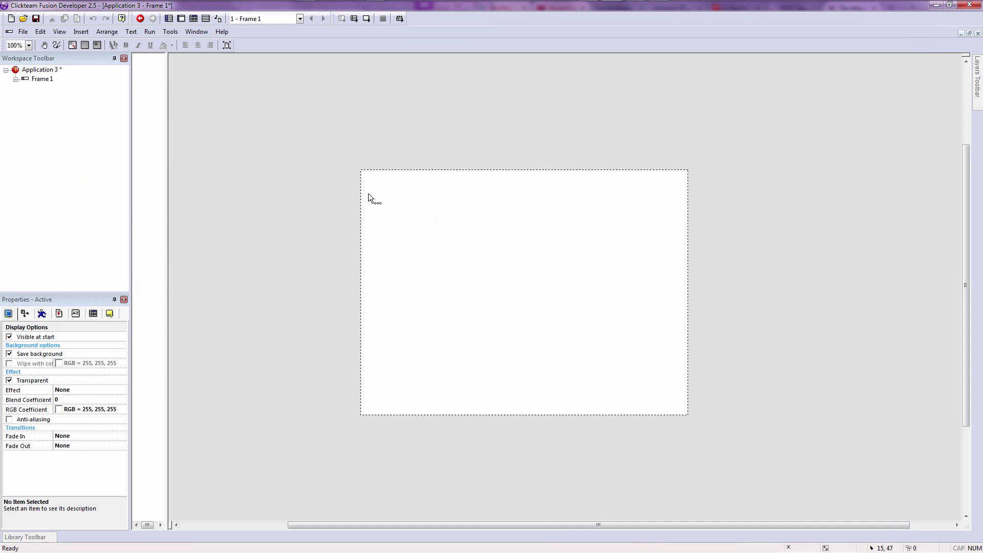
pyautogui.moveTo(372, 195); pyautogui.dragTo(341, 165)
pyautogui.click(350, 191)
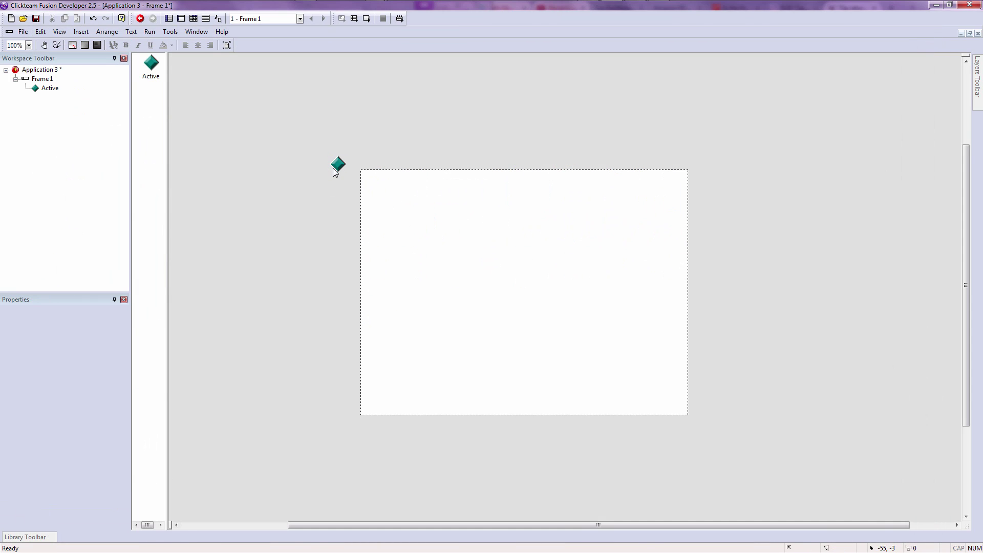
pyautogui.click(335, 166)
# - Place four more copies of the Active object below the first one, beside the frame's left edge
pyautogui.click(56, 45)
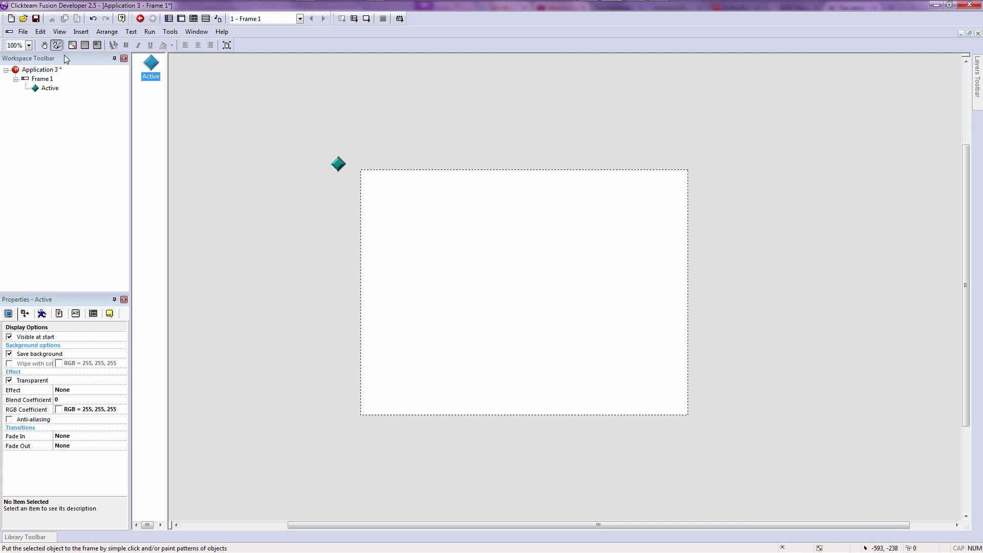
pyautogui.click(56, 45)
pyautogui.moveTo(337, 163)
pyautogui.mouseDown()
pyautogui.moveTo(348, 199)
pyautogui.moveTo(338, 201)
pyautogui.mouseUp()
pyautogui.moveTo(151, 67); pyautogui.dragTo(332, 224)
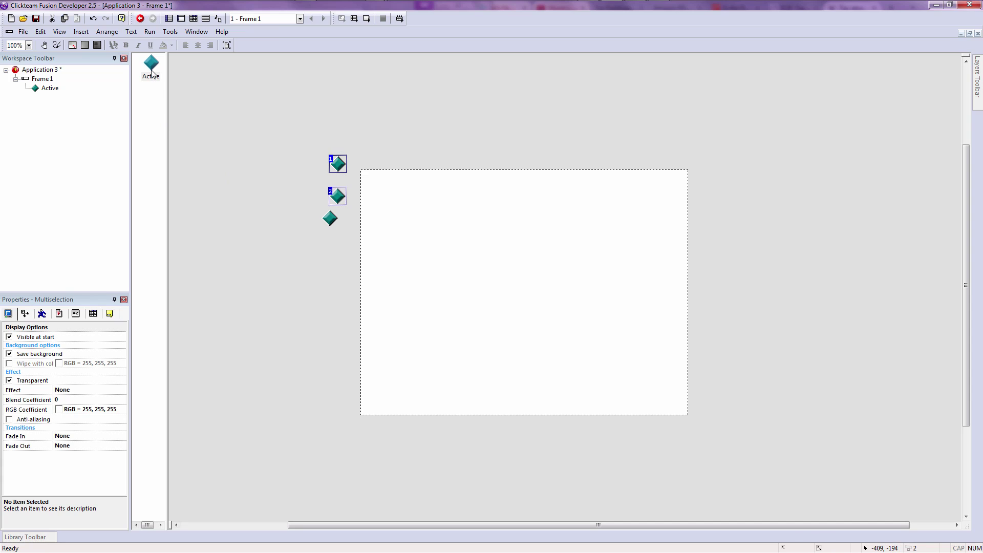
pyautogui.moveTo(151, 70); pyautogui.dragTo(339, 247)
pyautogui.moveTo(151, 64); pyautogui.dragTo(340, 264)
# - Delete the four lower Active copies beside the frame, keeping only the topmost one
pyautogui.moveTo(369, 312); pyautogui.dragTo(275, 123)
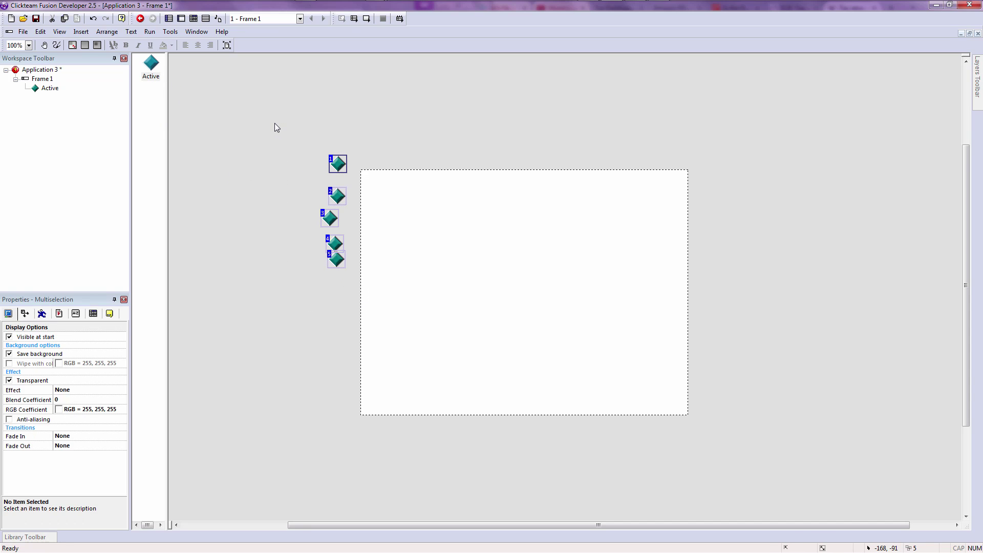
pyautogui.moveTo(427, 316); pyautogui.dragTo(287, 180)
pyautogui.press('Delete')
# - Paint a continuous trail of Active objects along the frame's top edge and back into its interior using Paint mode
pyautogui.click(144, 72)
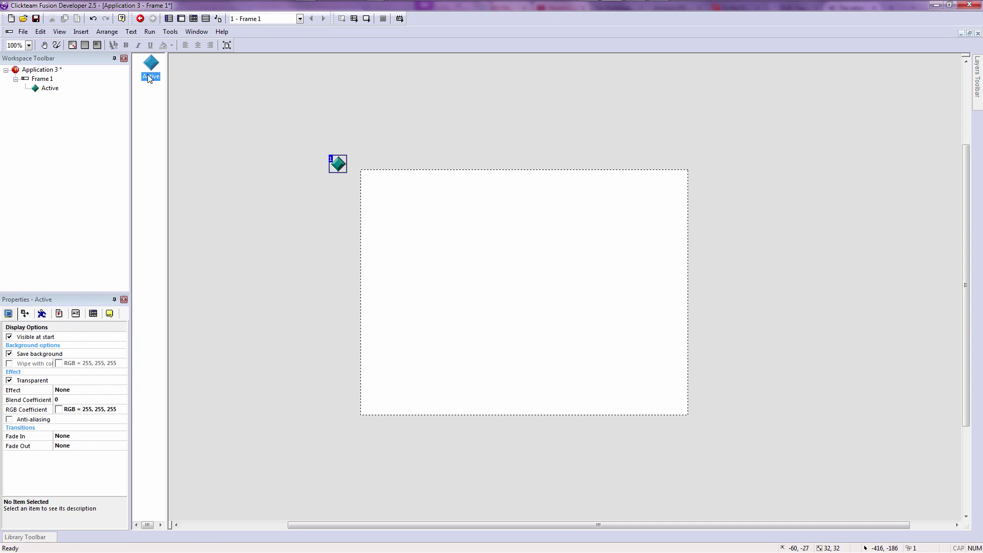
pyautogui.click(56, 45)
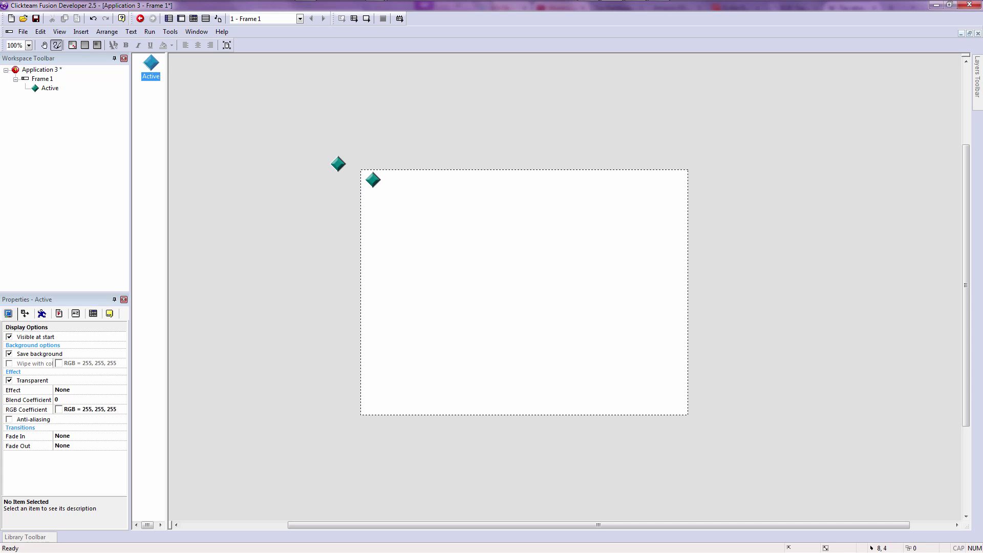
pyautogui.moveTo(373, 179)
pyautogui.mouseDown()
pyautogui.moveTo(629, 179)
pyautogui.moveTo(651, 244)
pyautogui.moveTo(520, 261)
pyautogui.mouseUp()
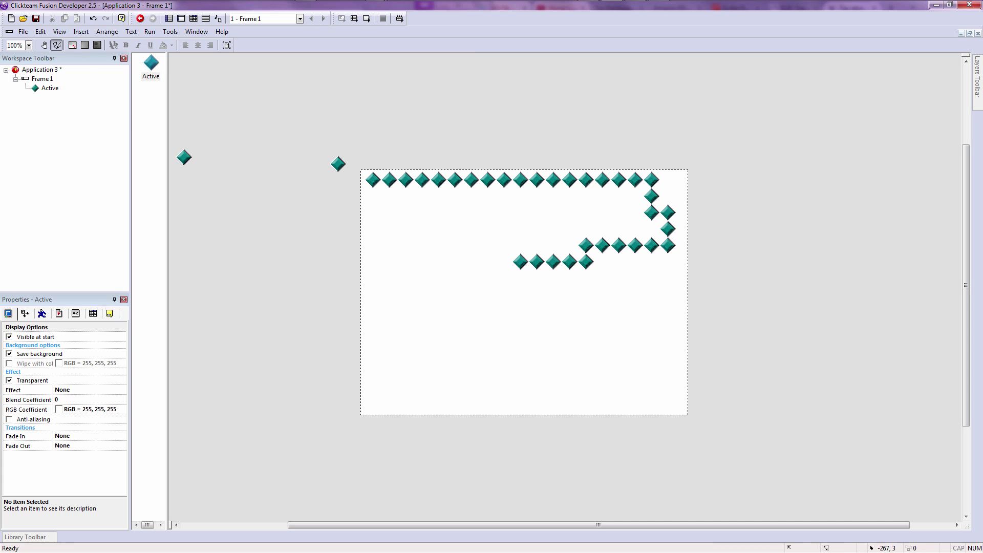
# - Leave Paint mode and delete all Active objects in and around the frame
pyautogui.click(56, 45)
pyautogui.moveTo(373, 134); pyautogui.dragTo(713, 319)
pyautogui.moveTo(767, 348); pyautogui.dragTo(300, 119)
pyautogui.press('Delete')
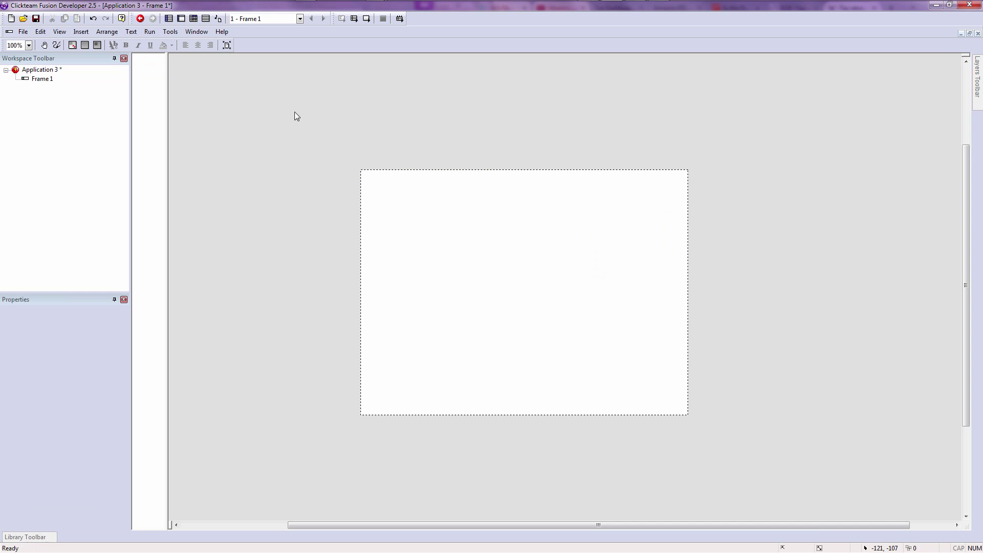
# - Examine the grid's size settings in Grid Setup and cancel without changing them
pyautogui.click(74, 44)
pyautogui.click(343, 306)
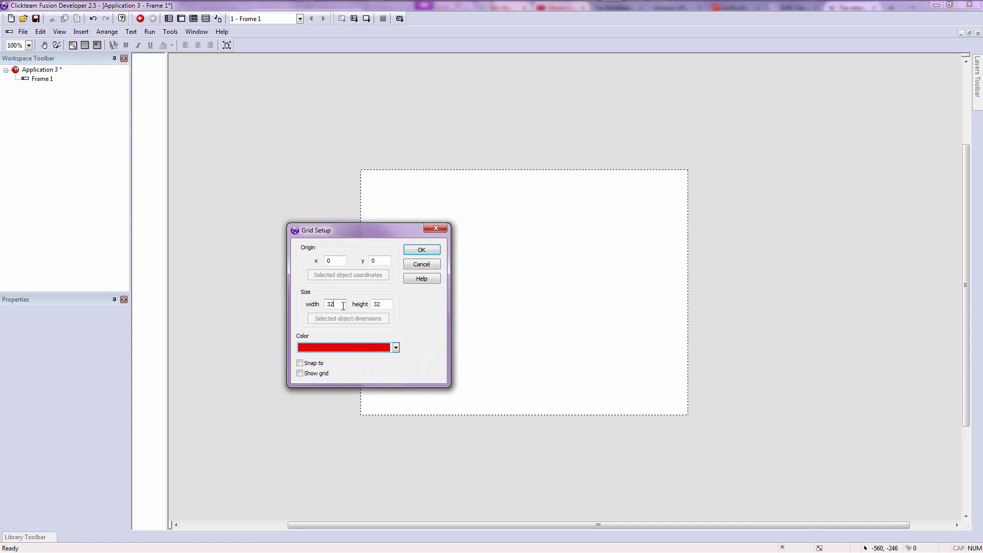
pyautogui.click(418, 267)
# - Show the grid over the frame and enable snapping to it
pyautogui.click(85, 46)
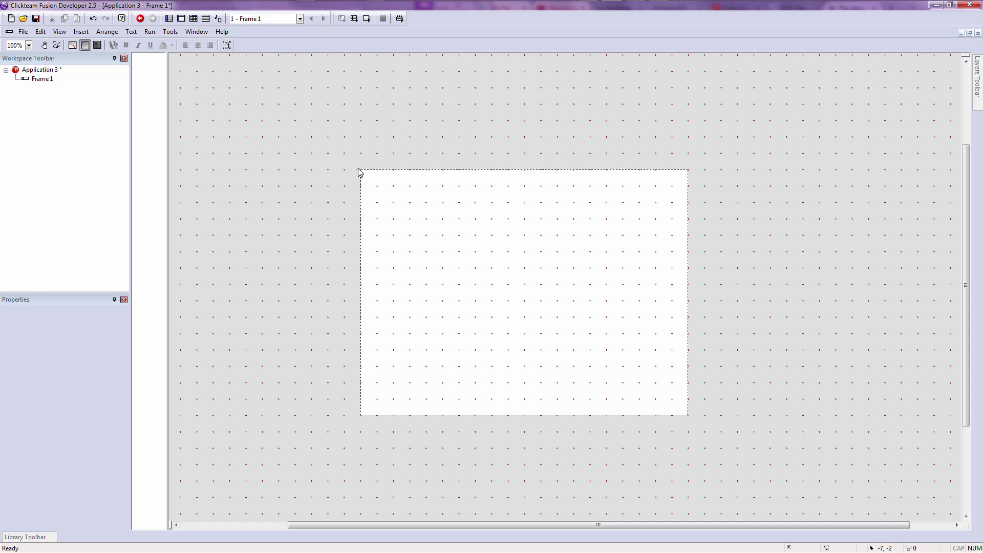
pyautogui.moveTo(358, 172); pyautogui.dragTo(711, 455)
pyautogui.click(85, 45)
pyautogui.click(98, 46)
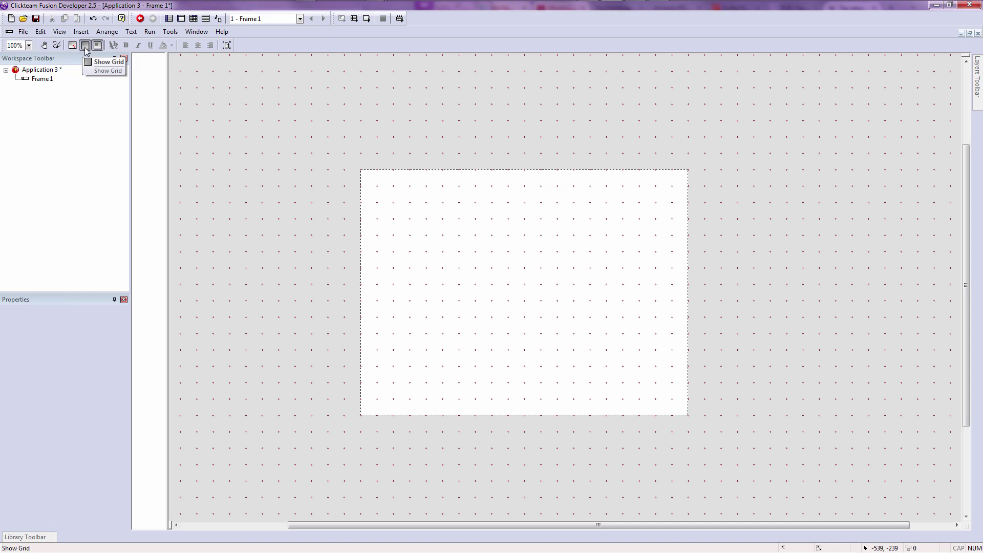
pyautogui.click(85, 45)
pyautogui.click(85, 45)
# - Insert an Active object inside the frame and move it up and left to a nearby grid position
pyautogui.doubleClick(432, 237)
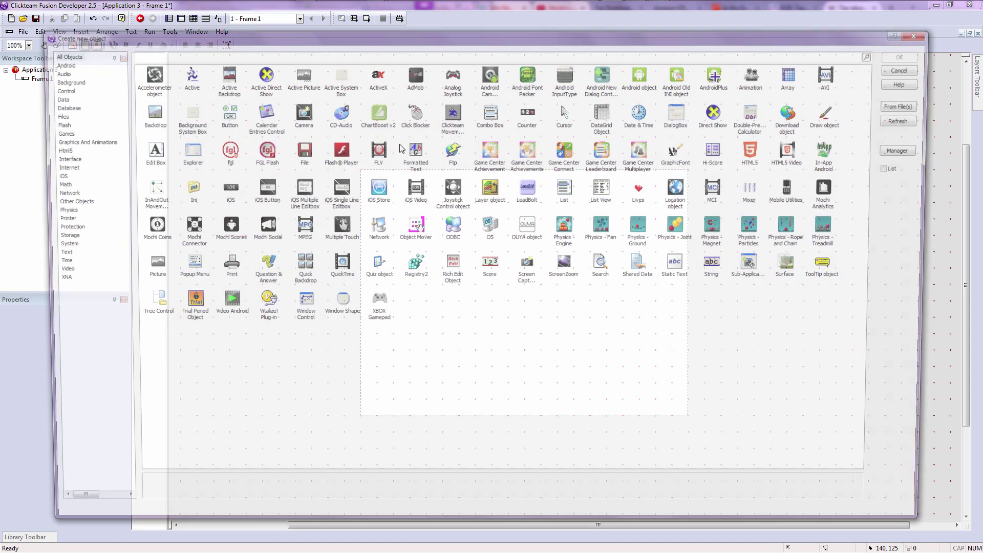
pyautogui.doubleClick(192, 76)
pyautogui.click(443, 236)
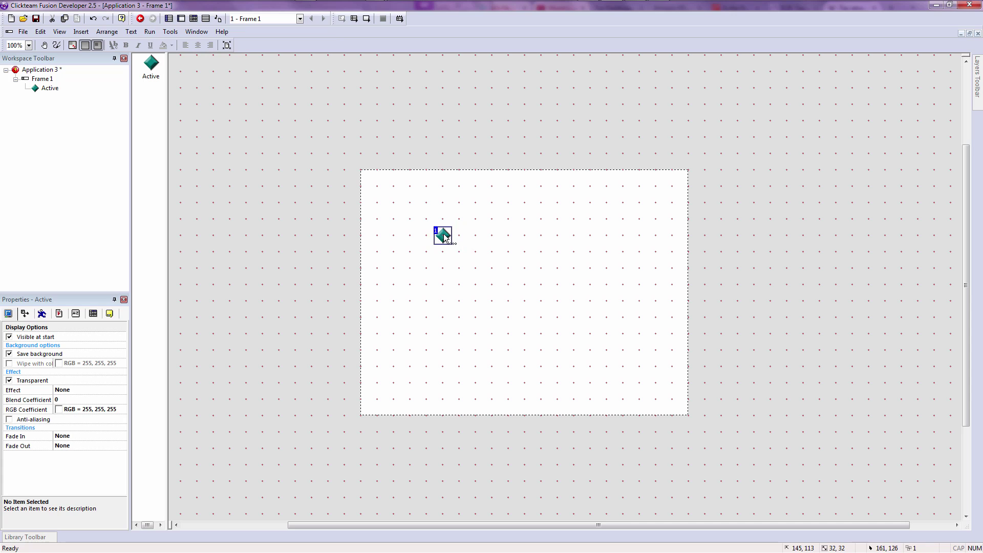
pyautogui.moveTo(443, 233); pyautogui.dragTo(419, 215)
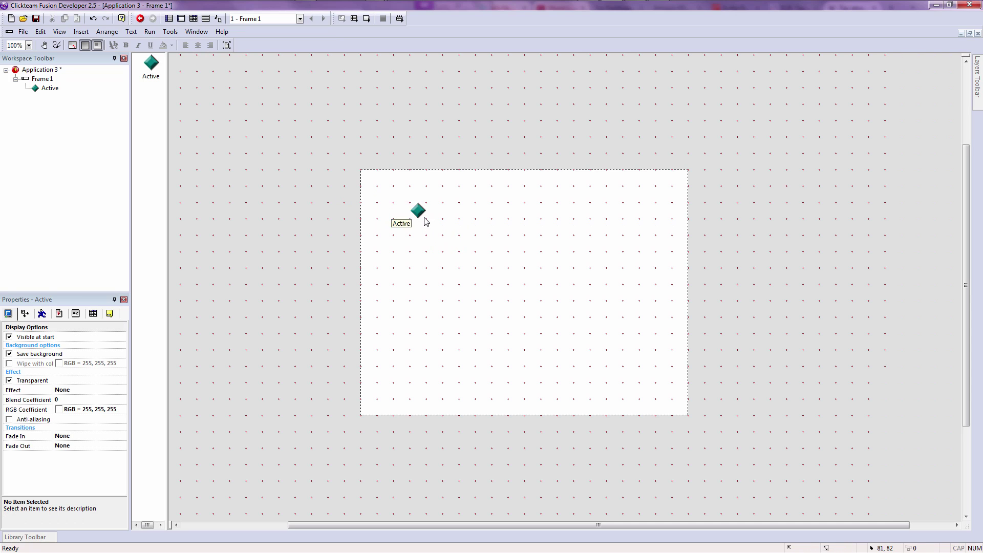
# - Turn off the grid and its snapping, and delete the Active object from the frame
pyautogui.click(87, 47)
pyautogui.press('Delete')
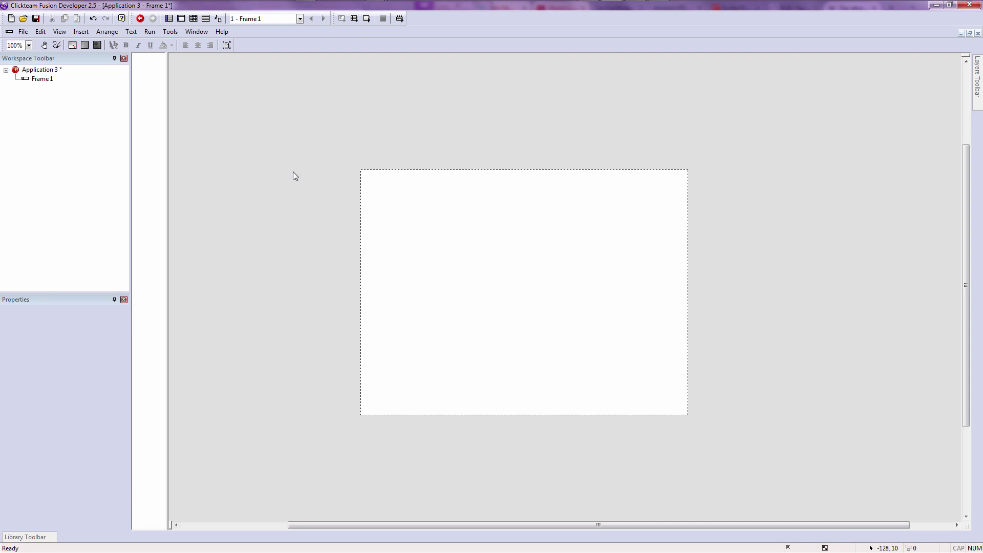
# - Centre the frame in the editor view
pyautogui.click(228, 46)
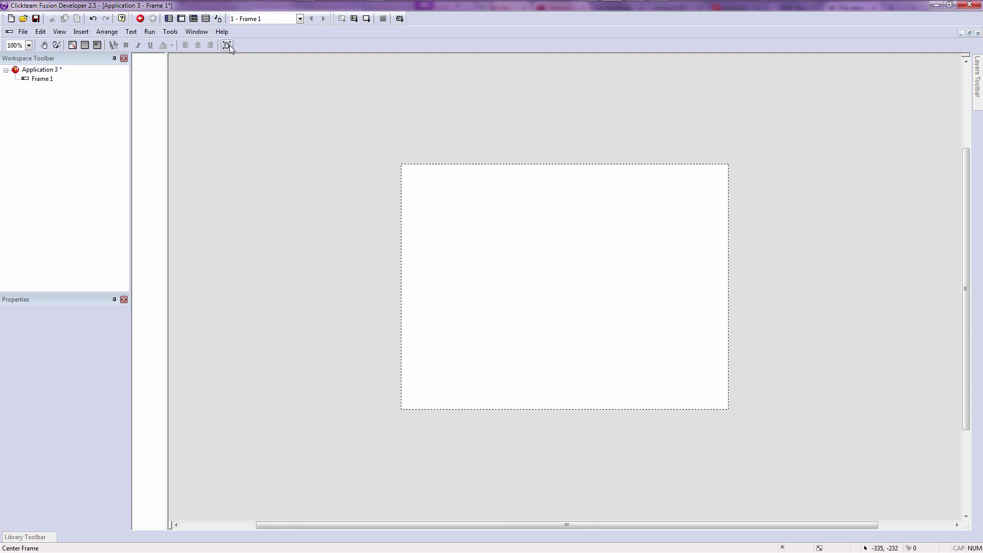
pyautogui.click(229, 46)
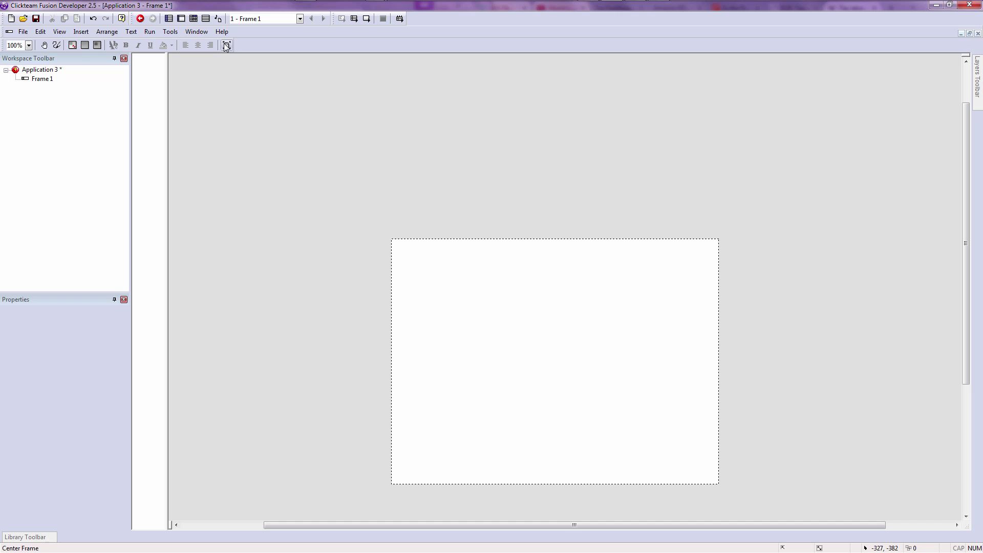
pyautogui.click(226, 45)
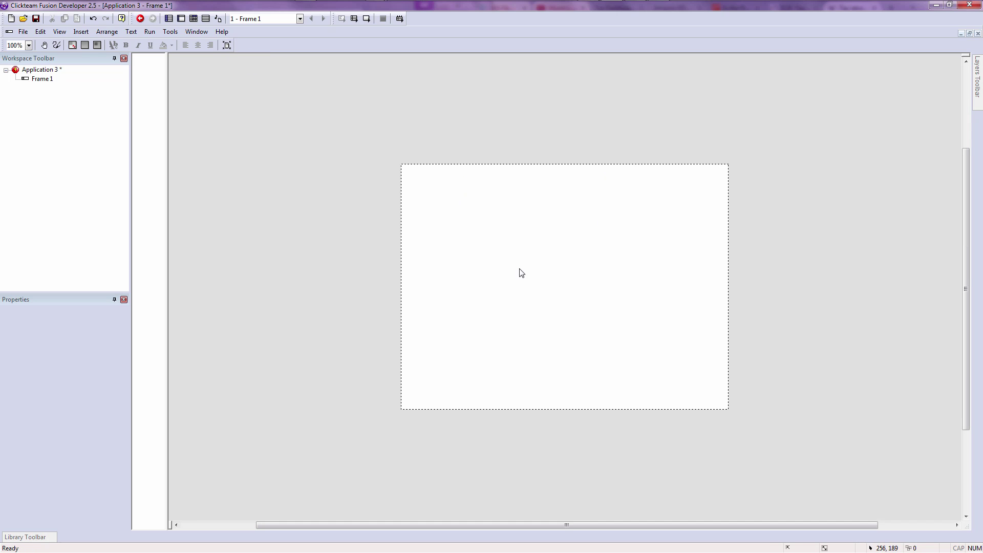
pyautogui.moveTo(391, 150); pyautogui.dragTo(794, 428)
# - Browse the object types available for insertion into the frame, including Active and Quick Backdrop
pyautogui.doubleClick(516, 244)
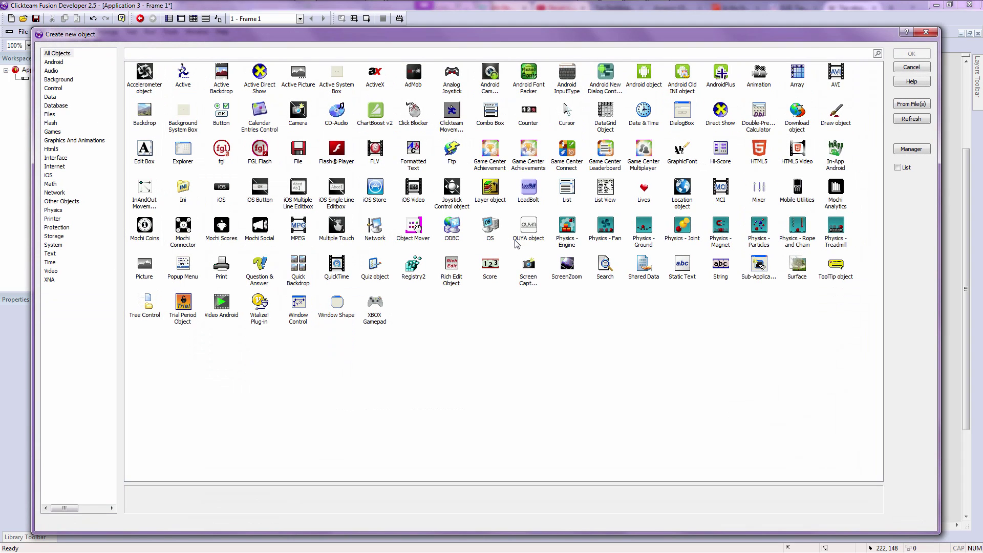
pyautogui.click(911, 67)
pyautogui.rightClick(533, 256)
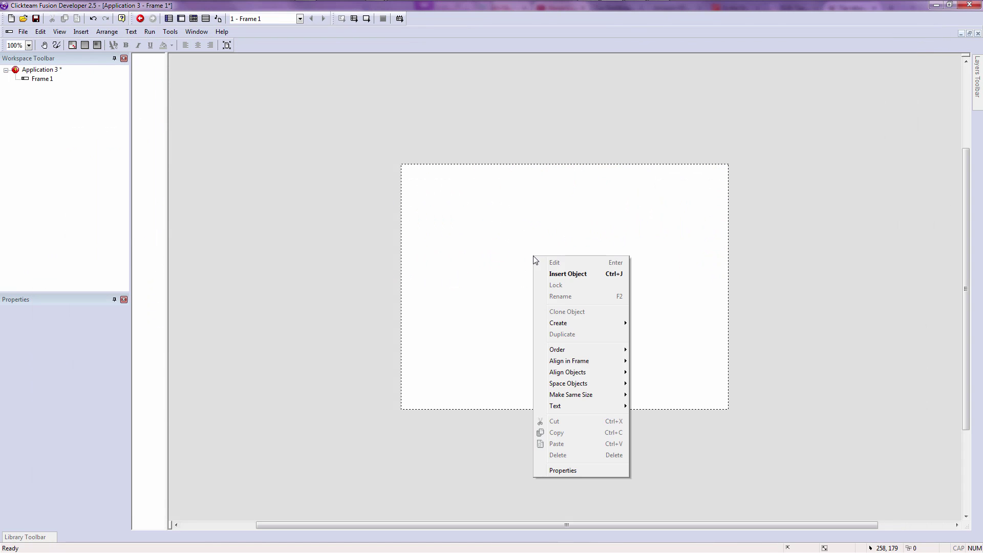
pyautogui.click(559, 278)
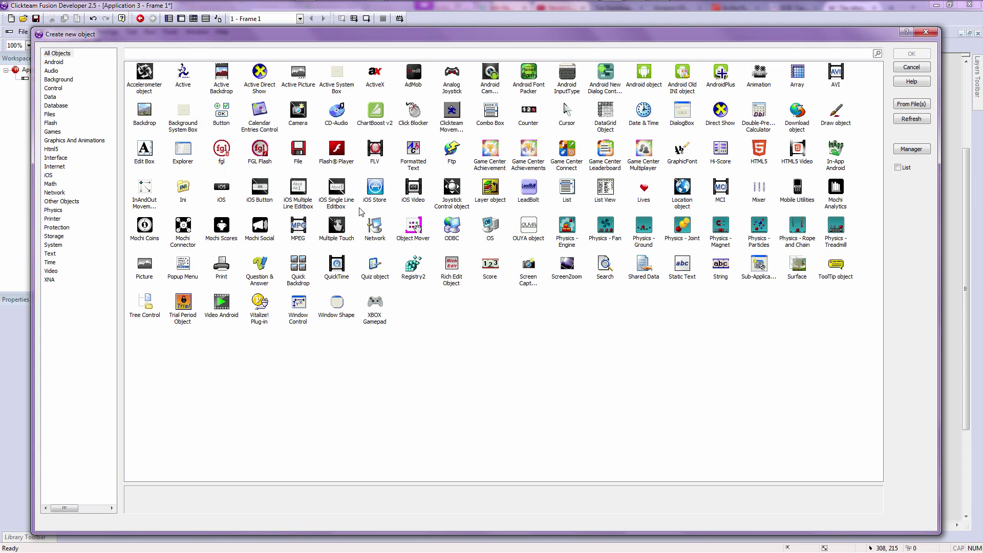
pyautogui.click(184, 80)
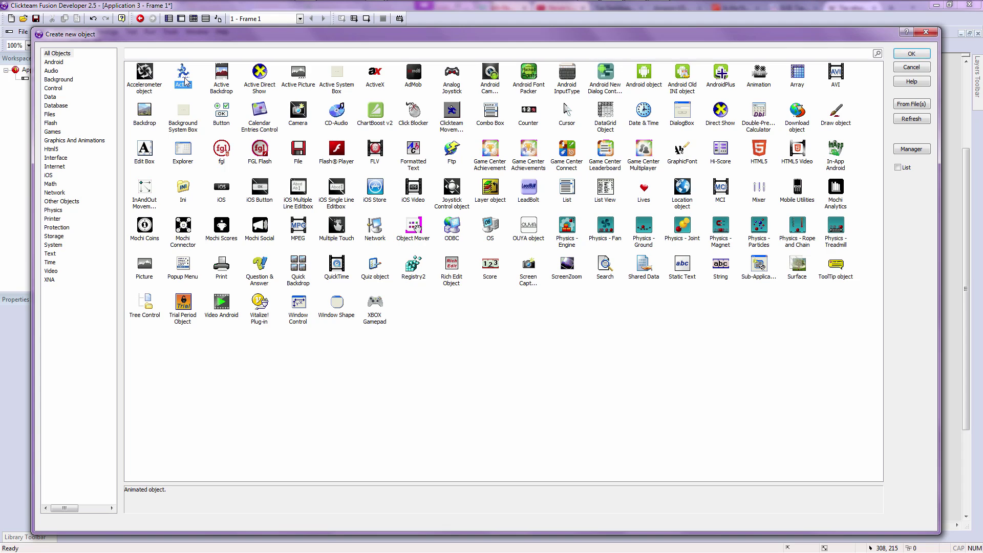
pyautogui.click(300, 276)
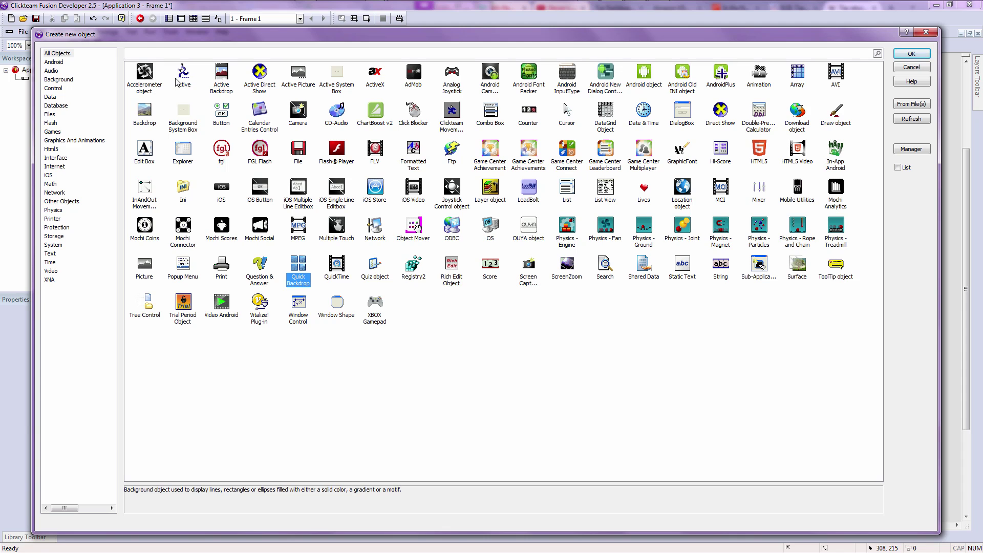
# - Insert an Active object in the upper-left part of the frame and move it slightly down and to the right
pyautogui.press('Return')
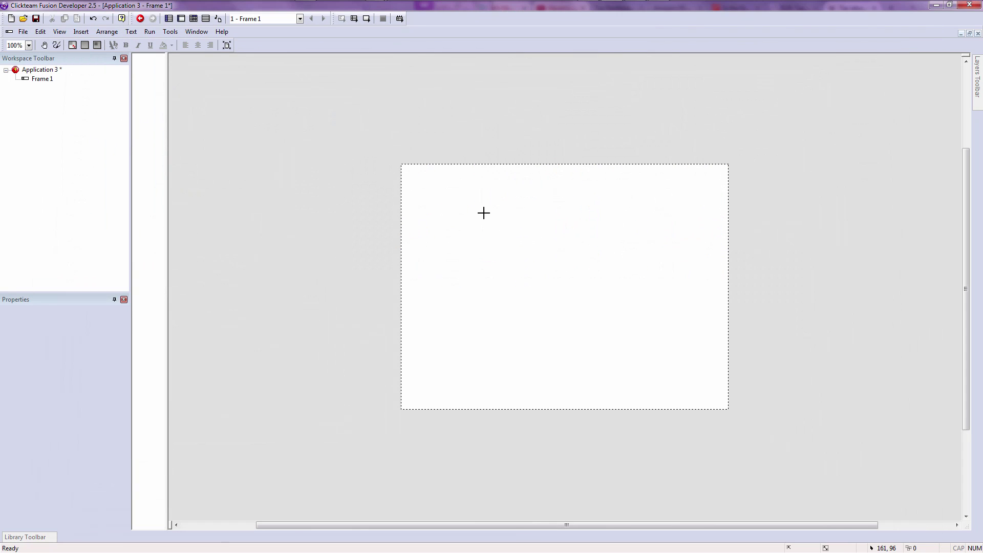
pyautogui.click(486, 213)
pyautogui.click(506, 233)
pyautogui.moveTo(487, 214); pyautogui.dragTo(504, 247)
pyautogui.click(522, 238)
pyautogui.click(524, 273)
pyautogui.click(597, 314)
pyautogui.click(498, 300)
pyautogui.click(529, 277)
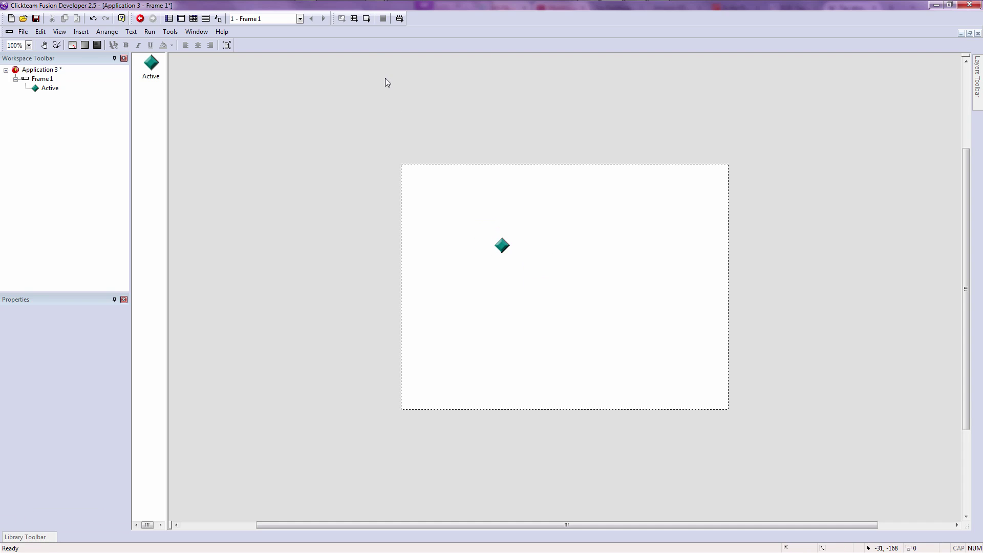
# - Preview the running frame, close the preview window and delete the Active object from the frame
pyautogui.click(370, 18)
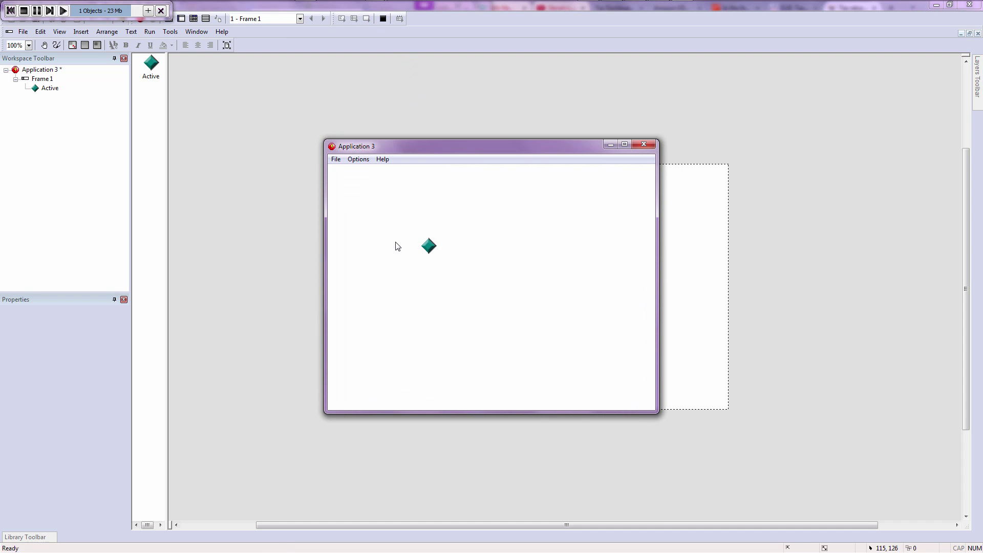
pyautogui.click(644, 144)
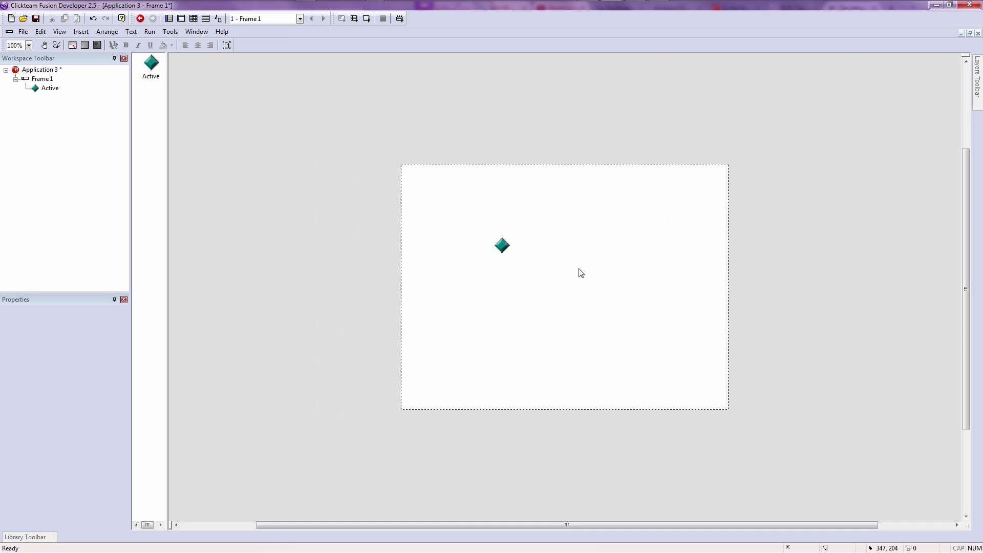
pyautogui.click(503, 246)
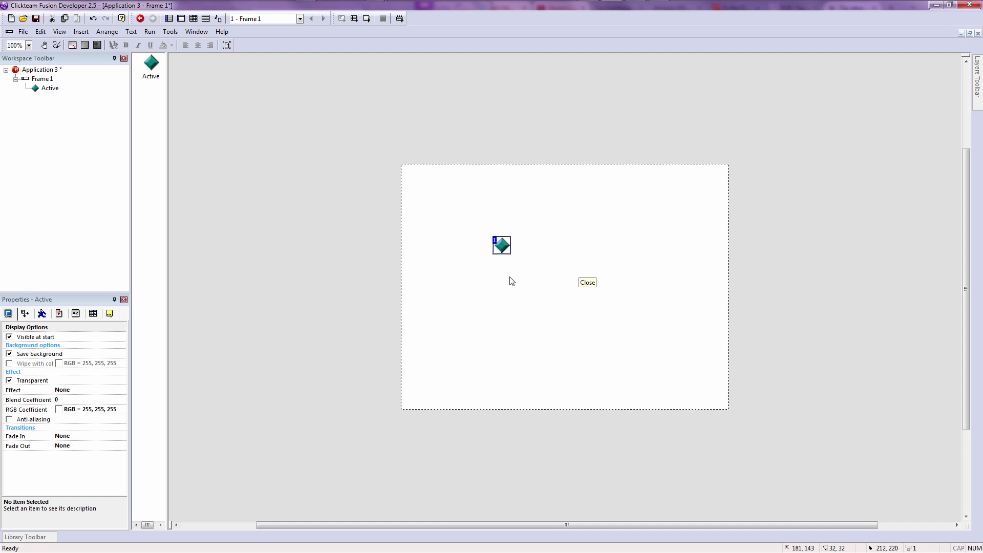
pyautogui.press('Delete')
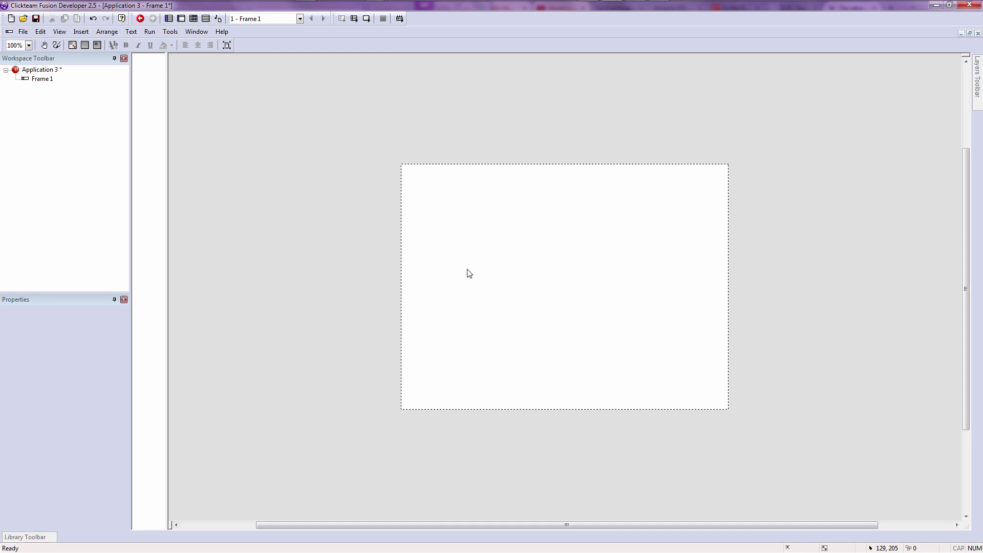
# - Add a second layer to the frame and make it the selected layer
pyautogui.moveTo(980, 92)
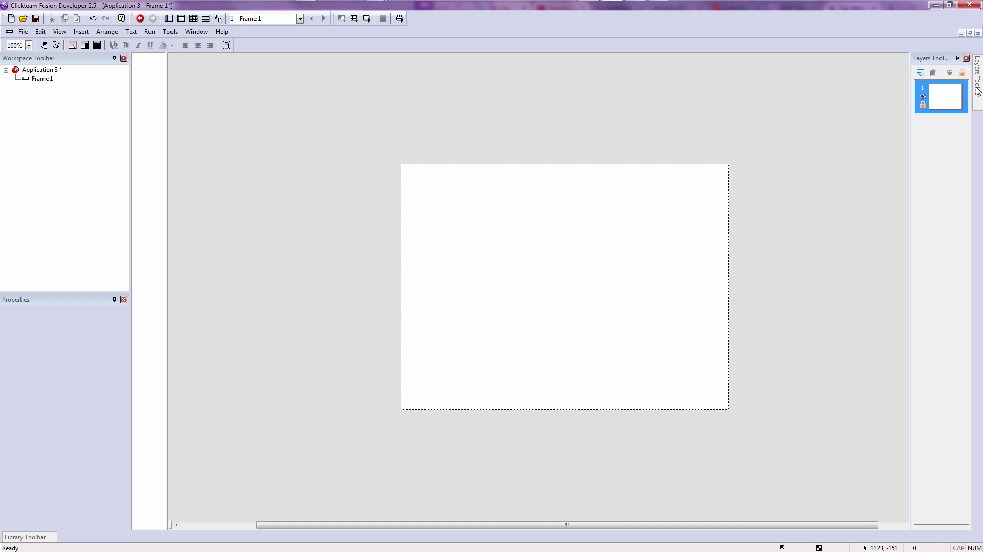
pyautogui.click(946, 100)
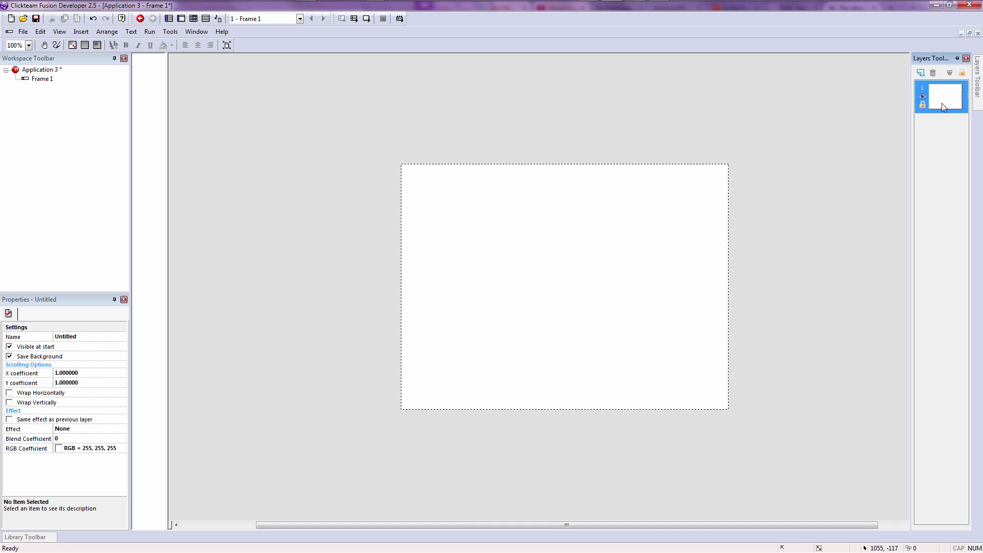
pyautogui.click(919, 73)
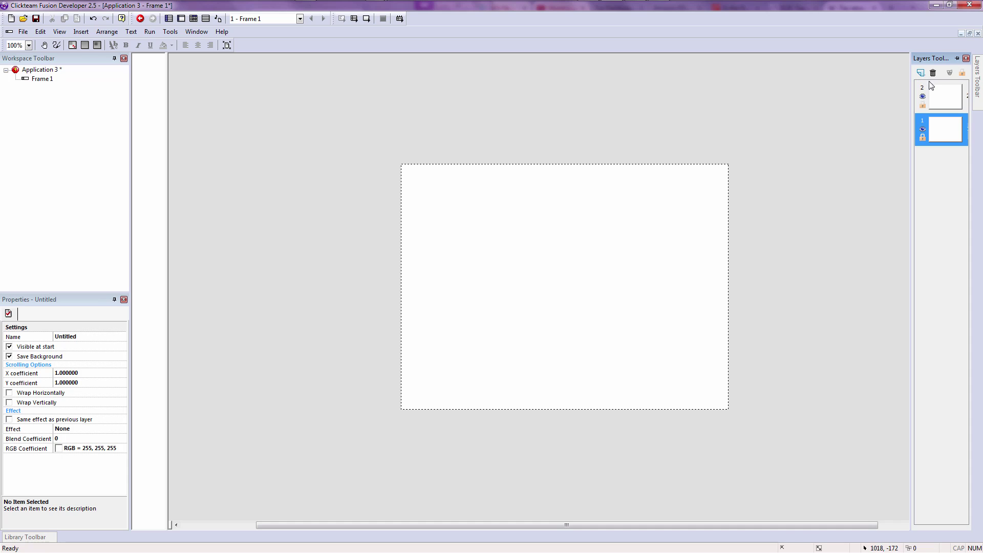
pyautogui.click(949, 98)
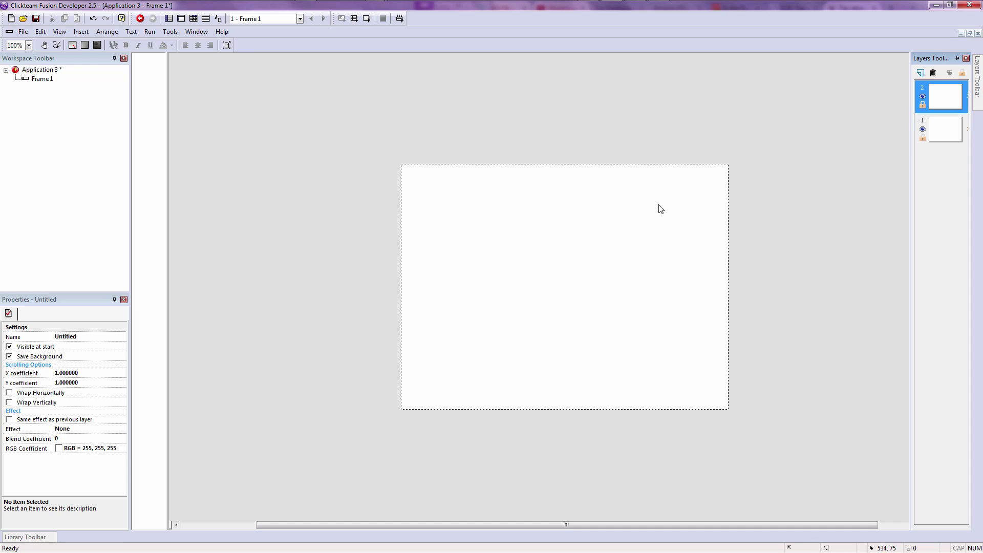
# - Switch between layers 1 and 2, add a further layer and select the topmost one
pyautogui.click(936, 144)
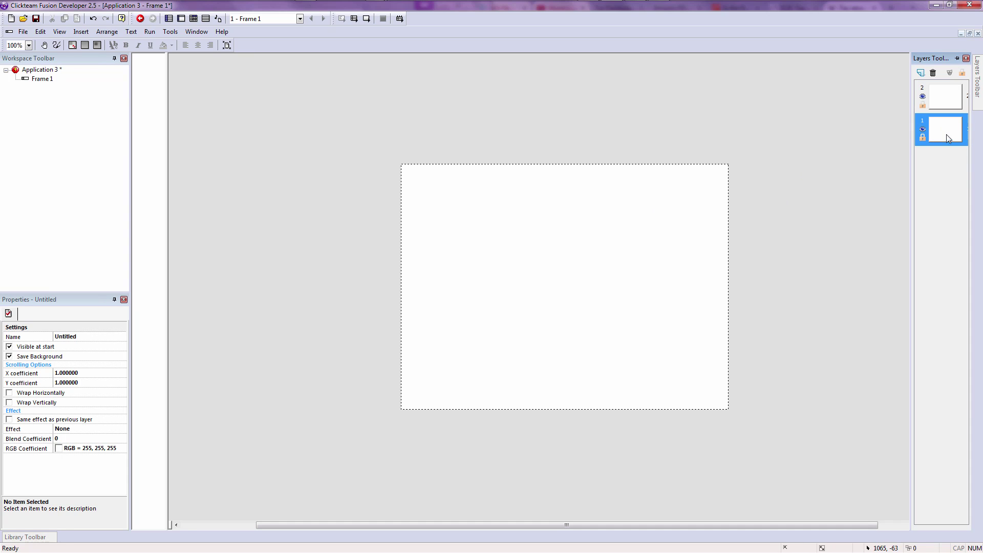
pyautogui.click(940, 99)
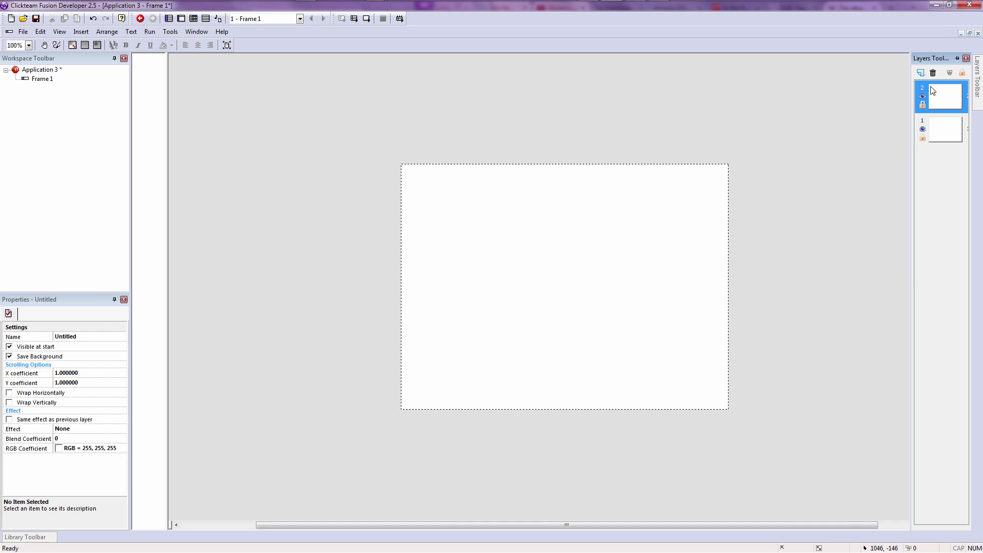
pyautogui.click(919, 73)
pyautogui.click(944, 99)
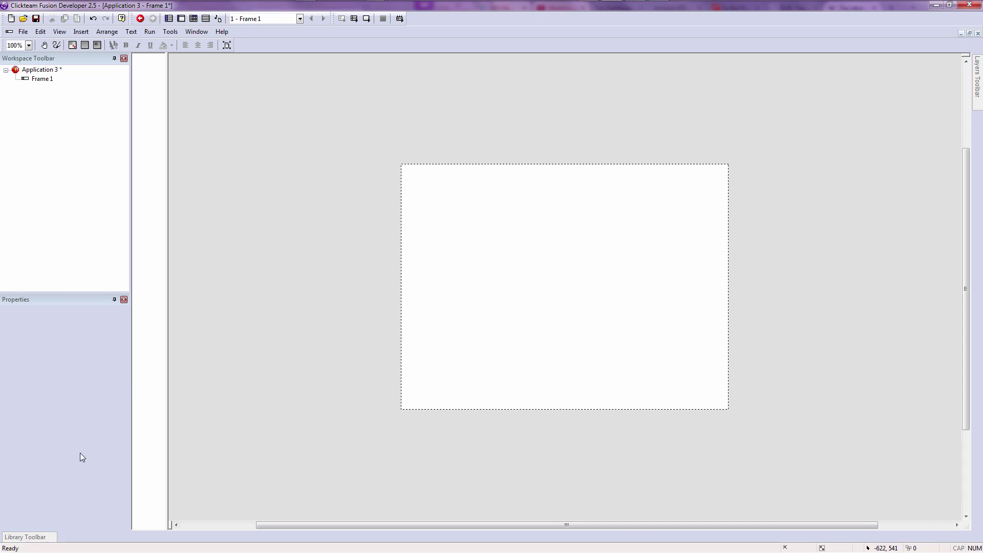
# - Browse the Local Library and its Backgrounds category, including the Interactive backgrounds
pyautogui.moveTo(34, 543)
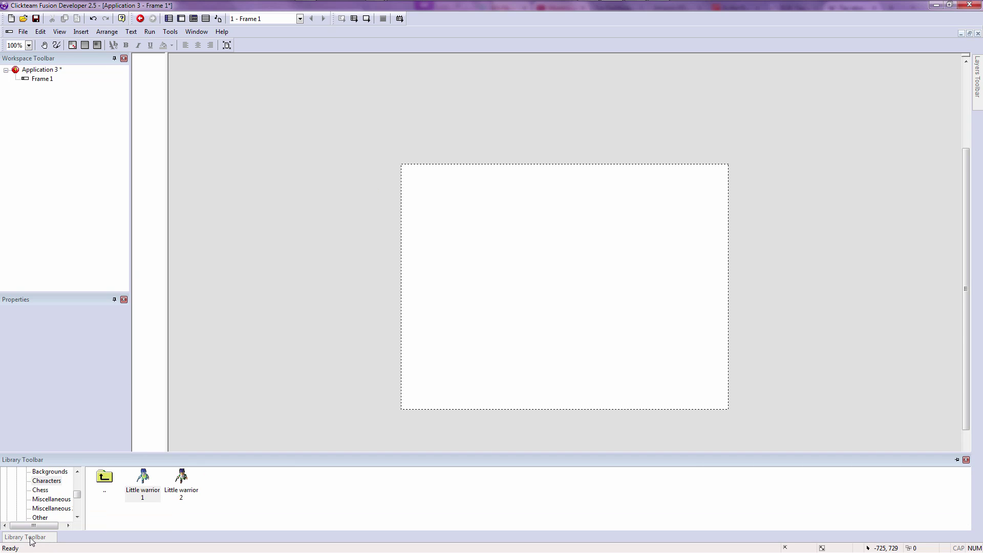
pyautogui.scroll(3, 64, 485)
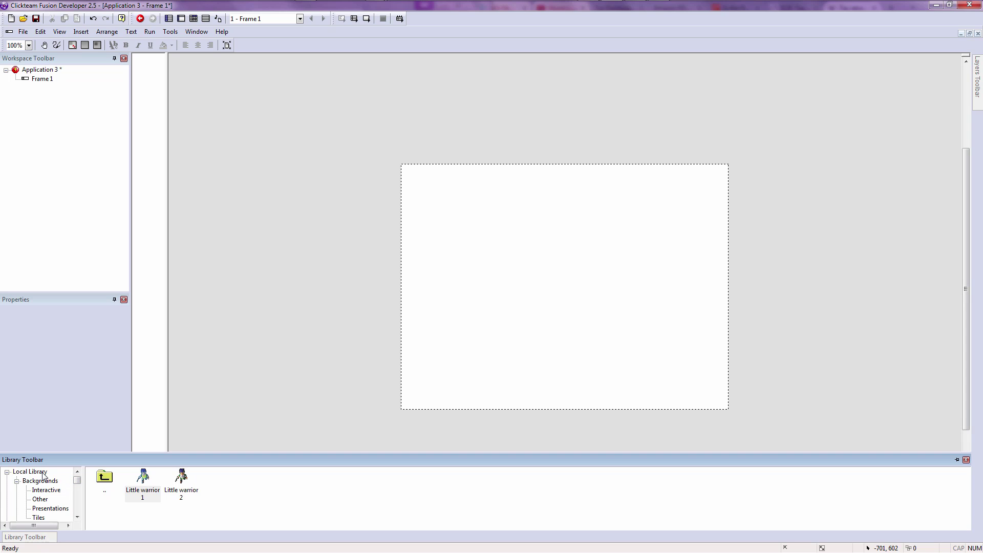
pyautogui.click(43, 475)
pyautogui.click(51, 483)
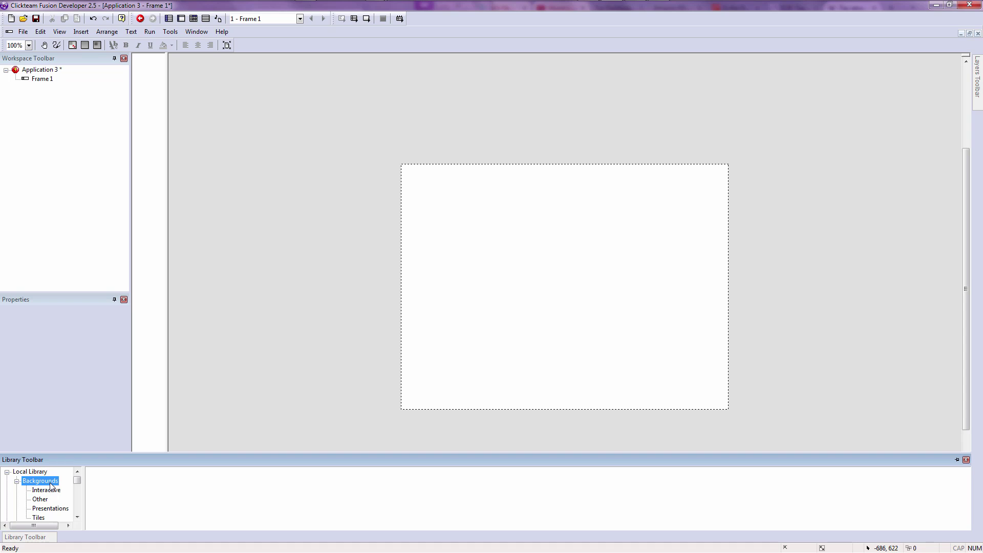
pyautogui.click(52, 487)
pyautogui.click(47, 482)
pyautogui.click(37, 487)
pyautogui.click(40, 475)
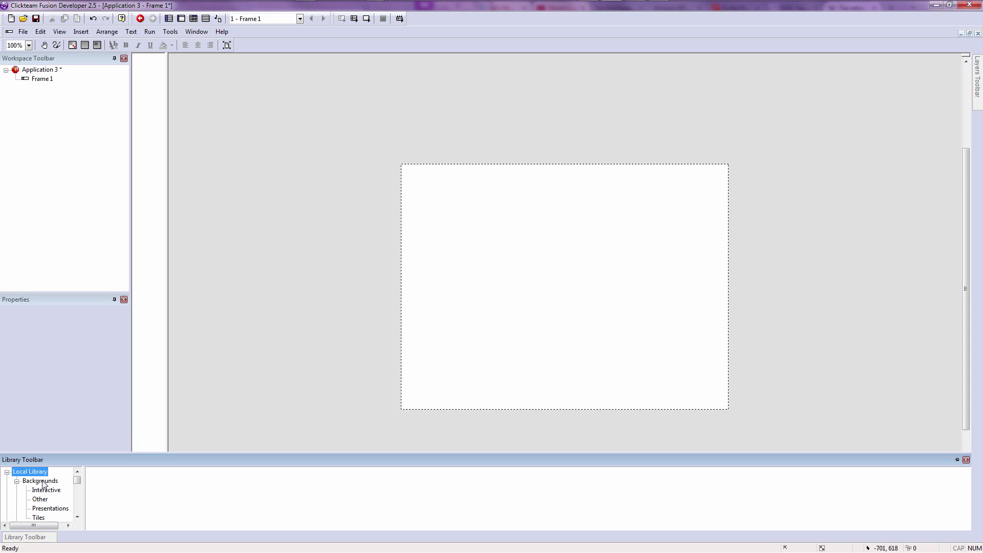
pyautogui.click(43, 482)
pyautogui.click(46, 490)
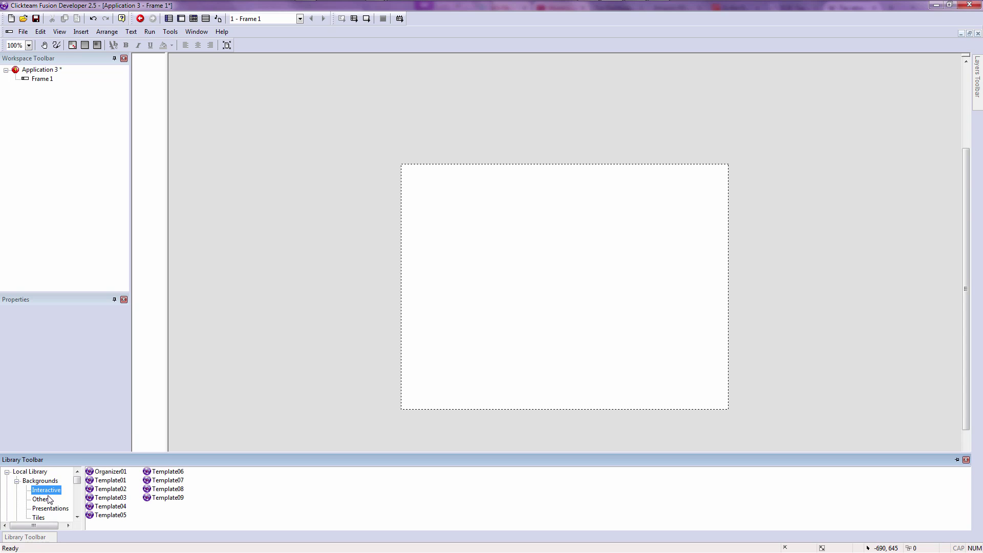
pyautogui.click(34, 474)
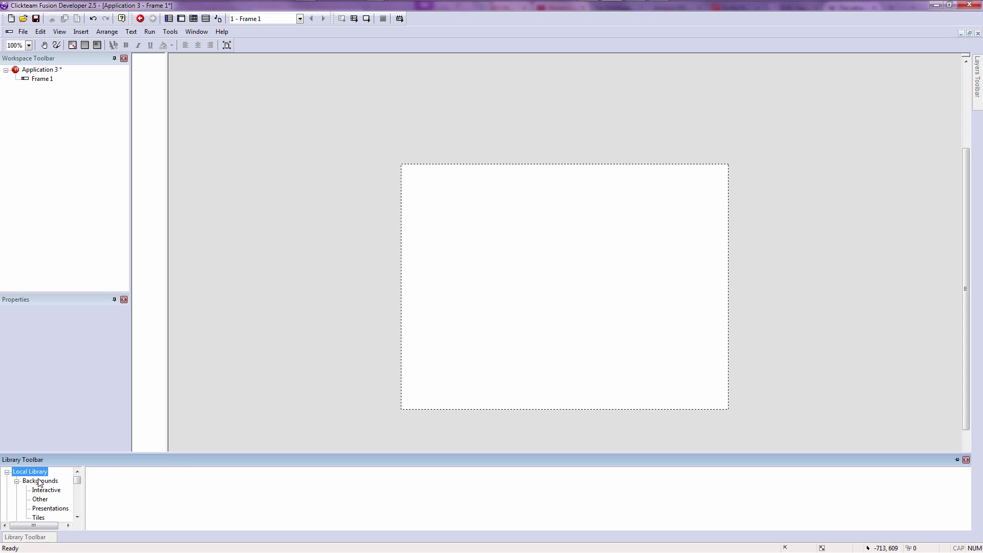
# - Place the Commerce background from the Interactive library's Template08 so that it covers the frame
pyautogui.click(43, 489)
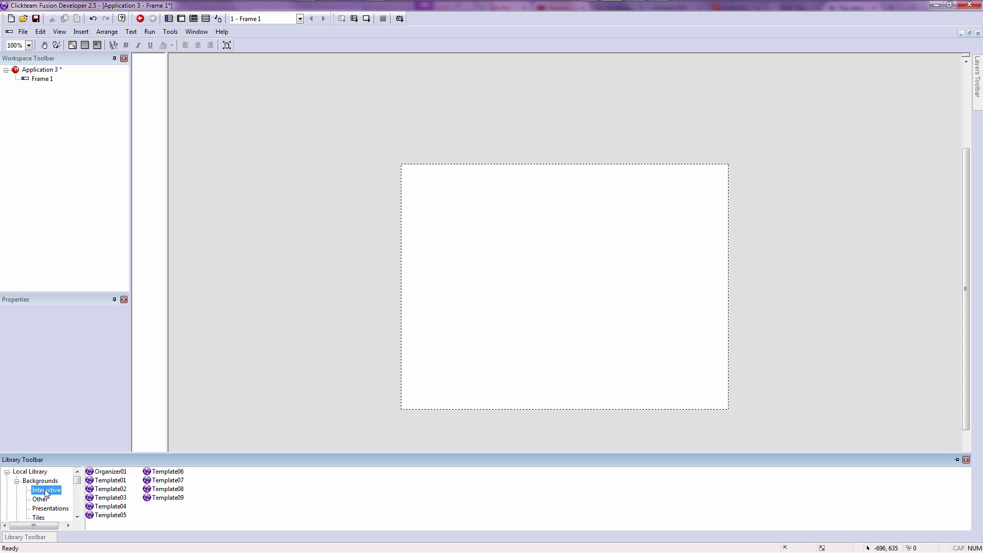
pyautogui.doubleClick(162, 491)
pyautogui.moveTo(181, 480); pyautogui.dragTo(404, 169)
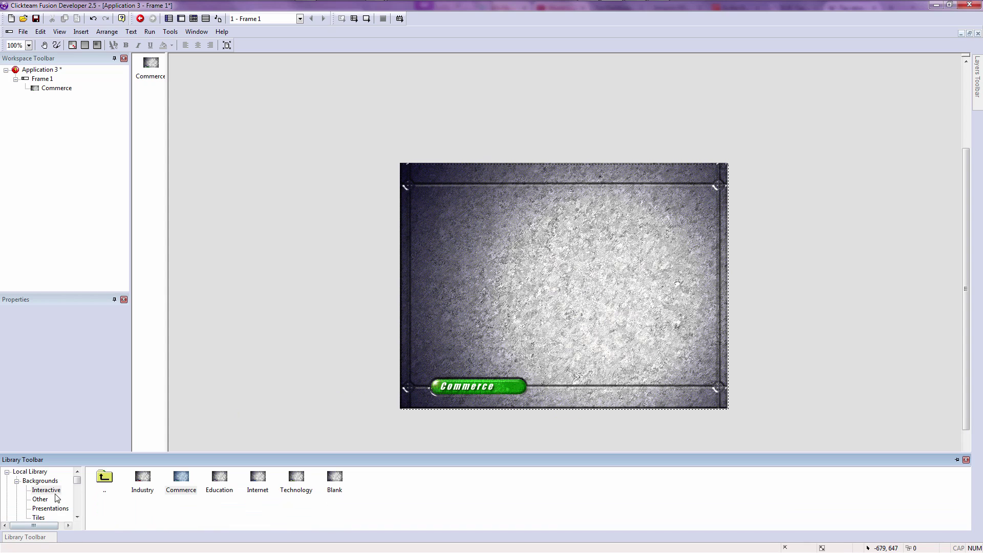
# - Look through the library's Games category and list the contents of its Alpha folder
pyautogui.moveTo(79, 477); pyautogui.dragTo(81, 488)
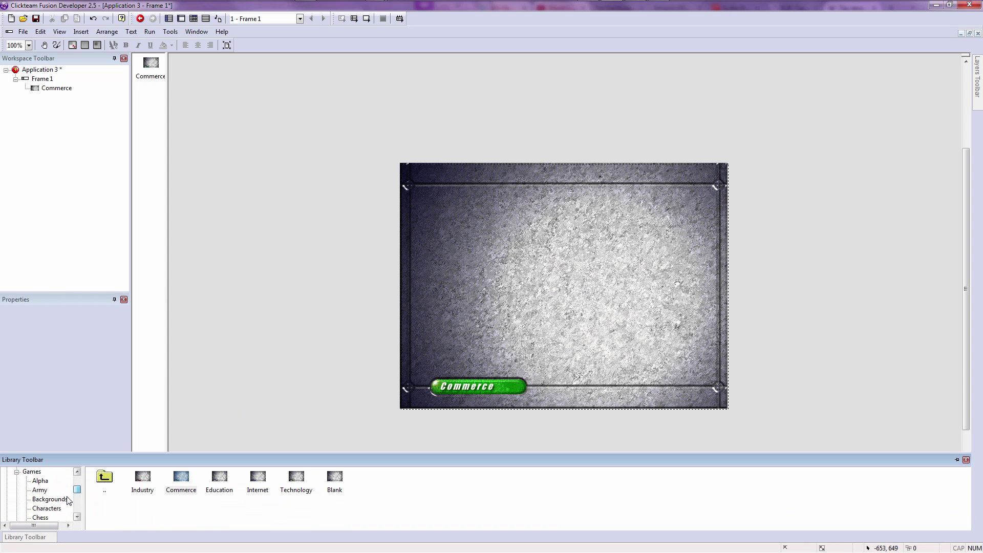
pyautogui.scroll(1, 66, 497)
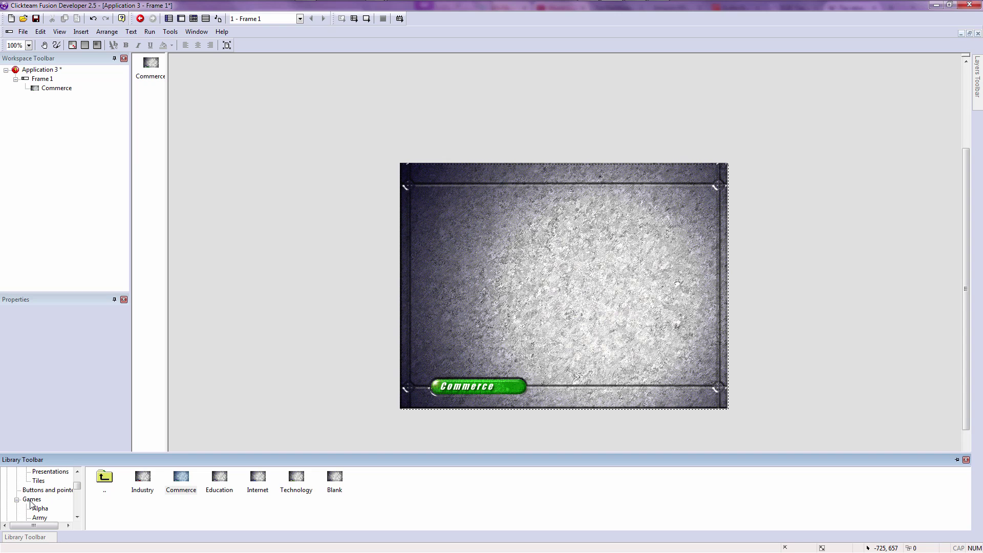
pyautogui.click(42, 508)
pyautogui.scroll(-1, 49, 512)
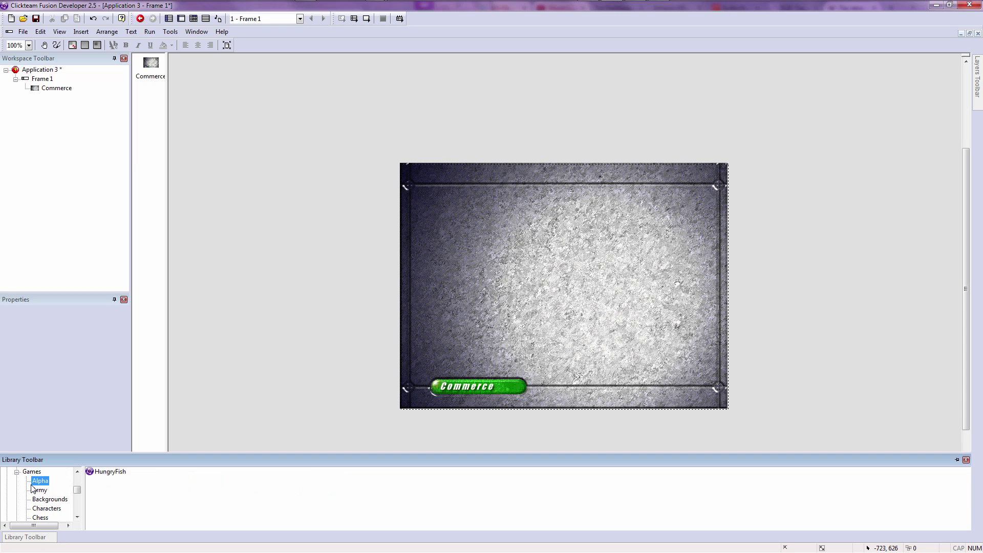
pyautogui.scroll(-1, 47, 492)
pyautogui.scroll(2, 46, 496)
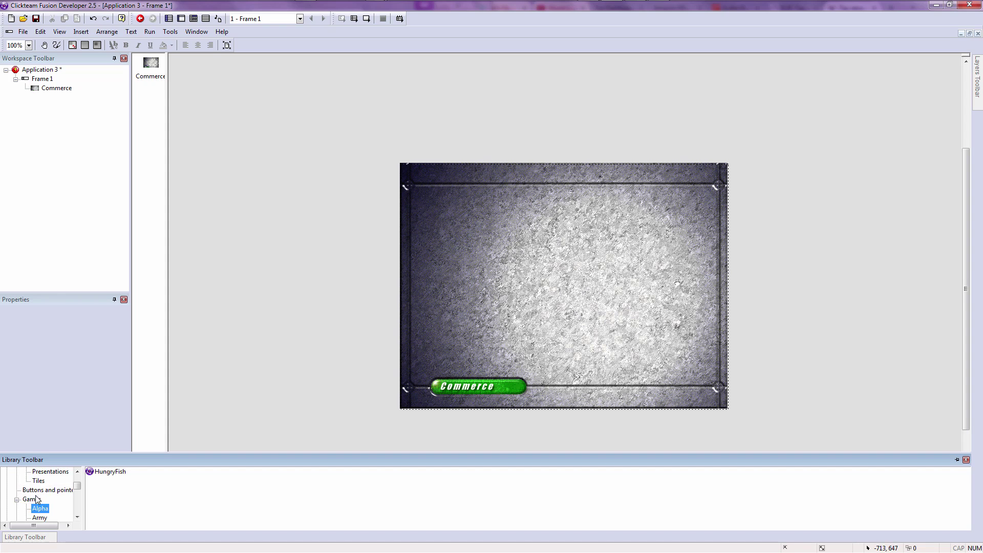
# - Place the Soldier from the Games library's Various Characters set near the middle of the frame
pyautogui.click(36, 500)
pyautogui.scroll(-1, 48, 509)
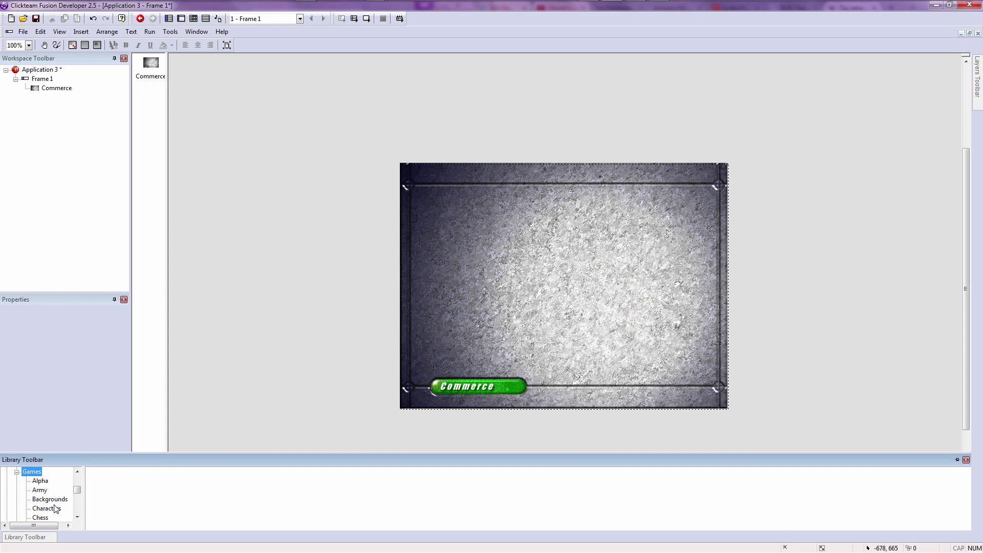
pyautogui.scroll(-1, 55, 507)
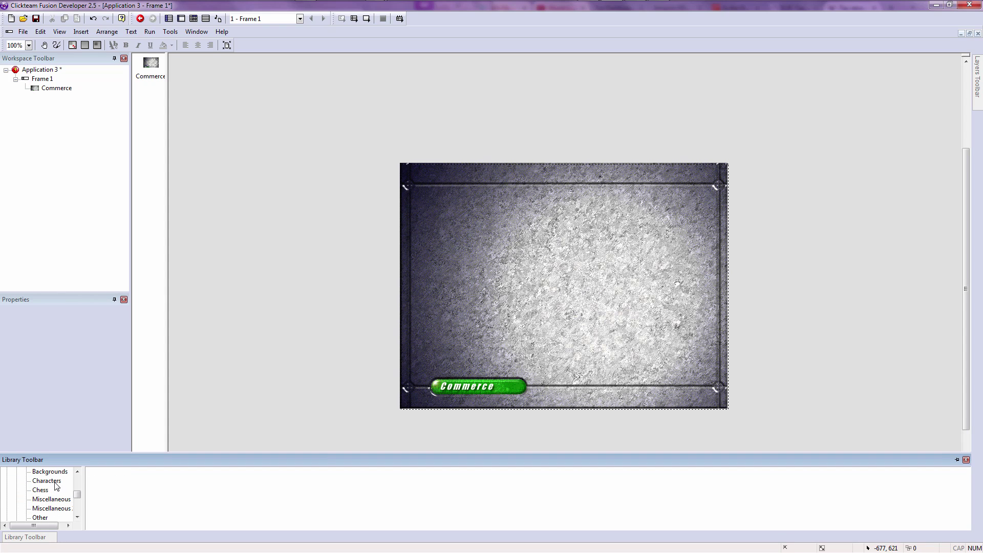
pyautogui.click(55, 483)
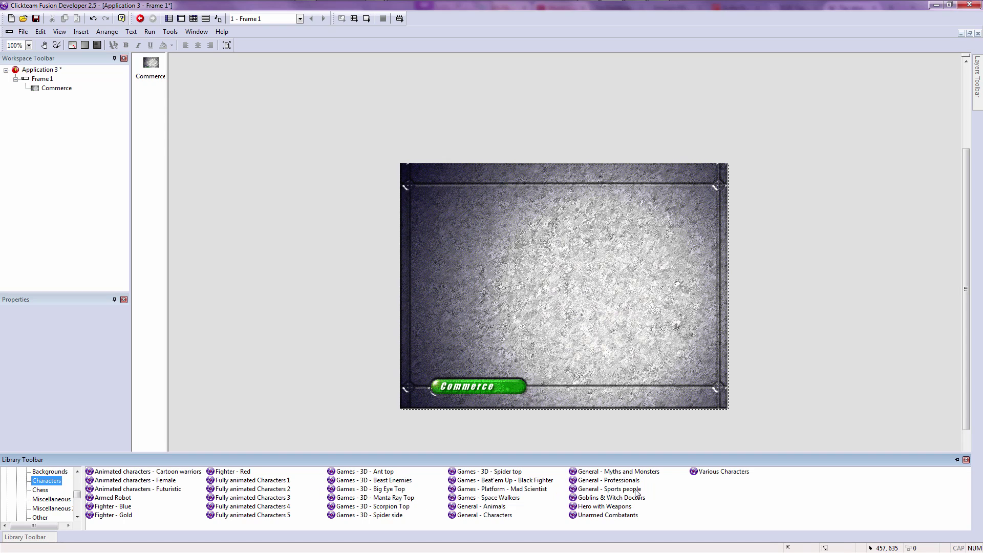
pyautogui.doubleClick(712, 471)
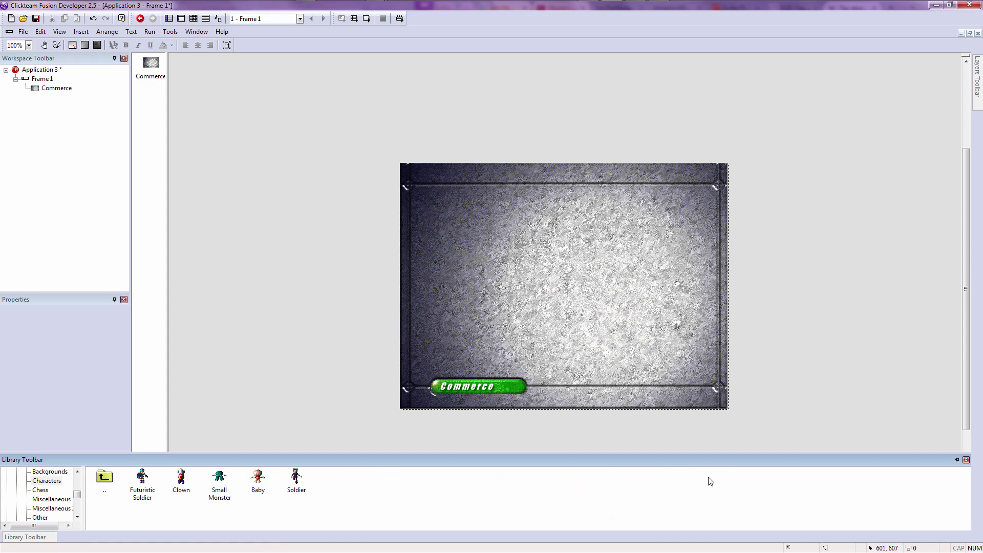
pyautogui.moveTo(296, 483); pyautogui.dragTo(535, 264)
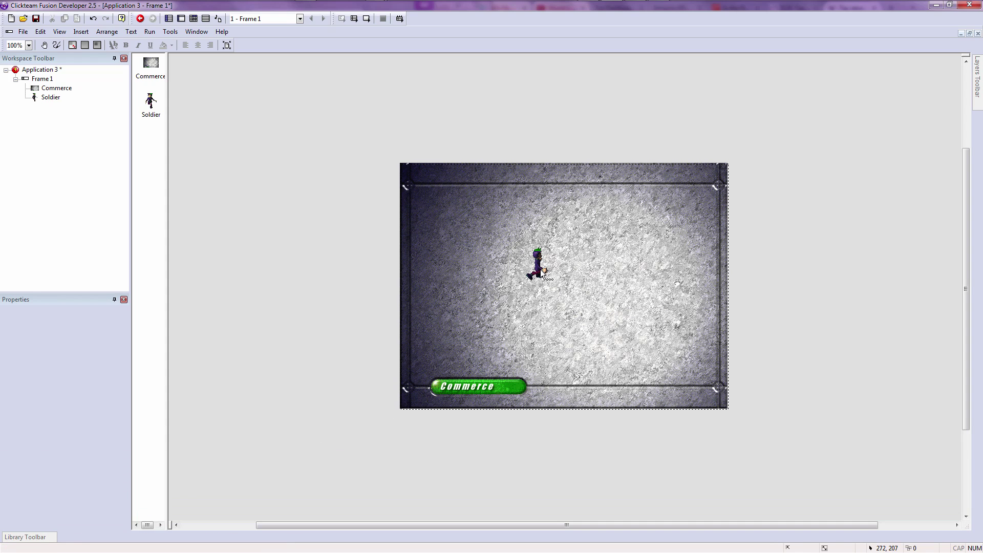
# - Play the Soldier's Walking animation in its animation editor without changing it, and test-run the frame
pyautogui.doubleClick(536, 264)
pyautogui.click(620, 341)
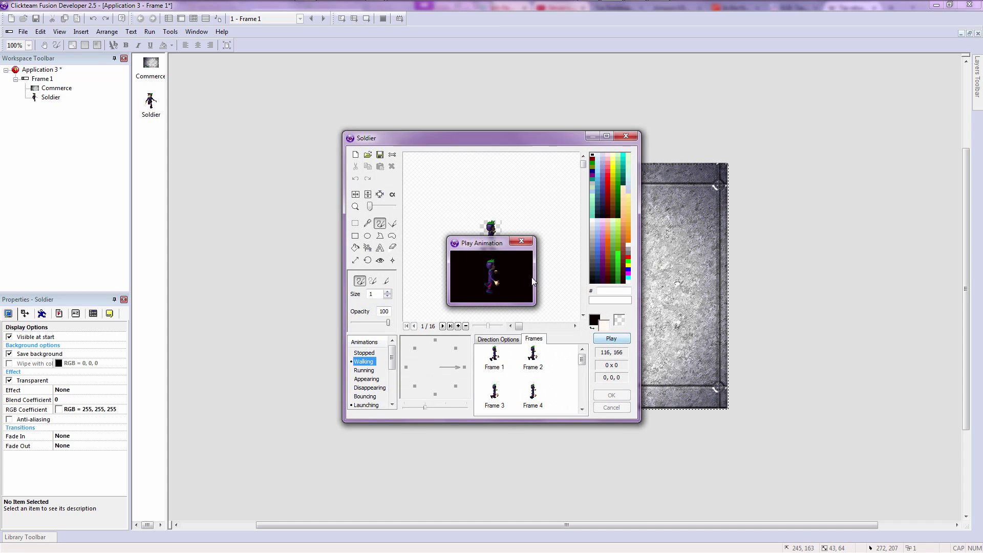
pyautogui.click(533, 250)
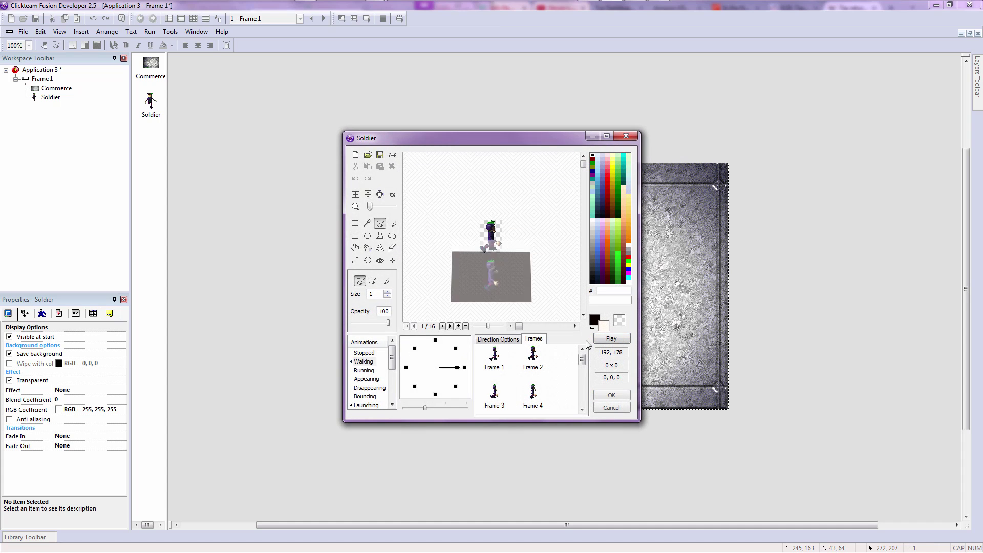
pyautogui.click(606, 410)
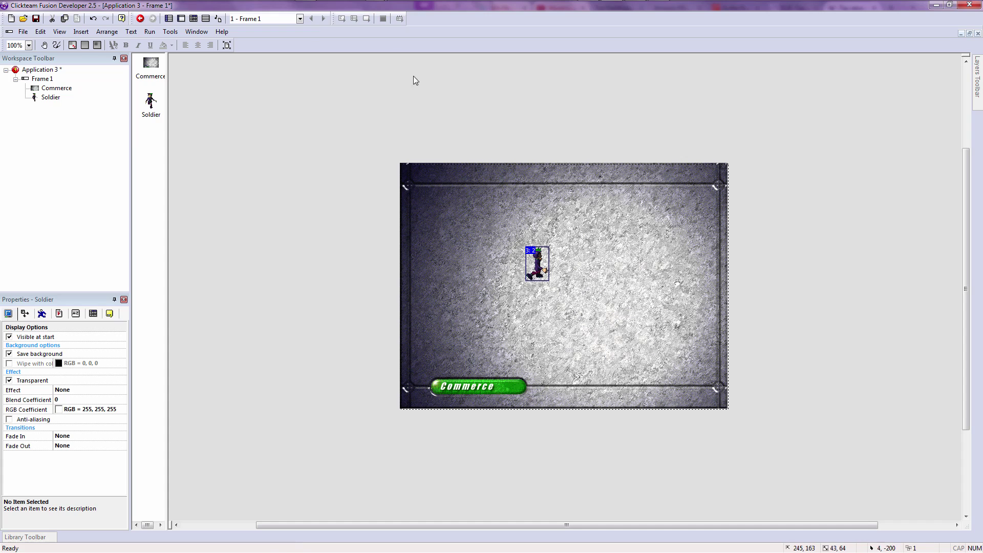
pyautogui.press('F7')
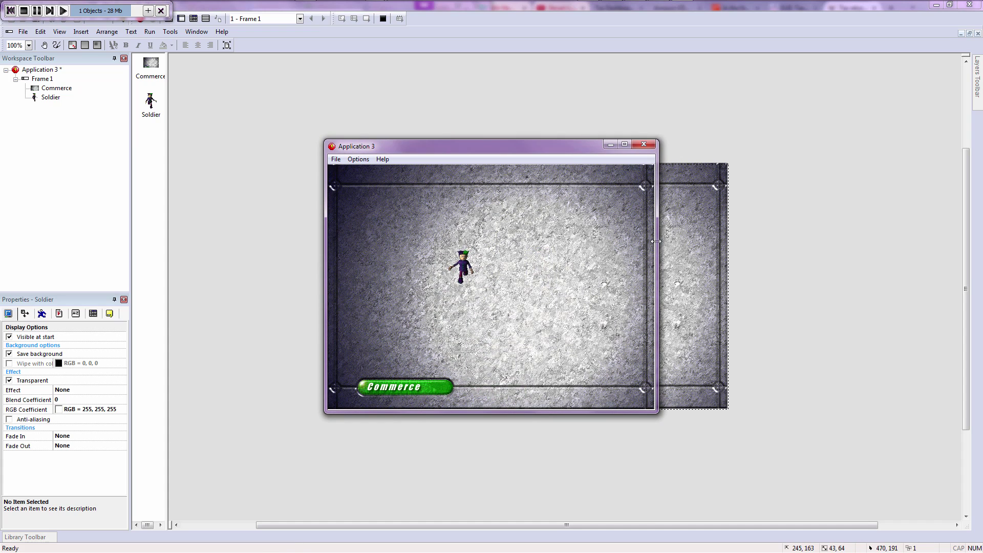
pyautogui.click(649, 147)
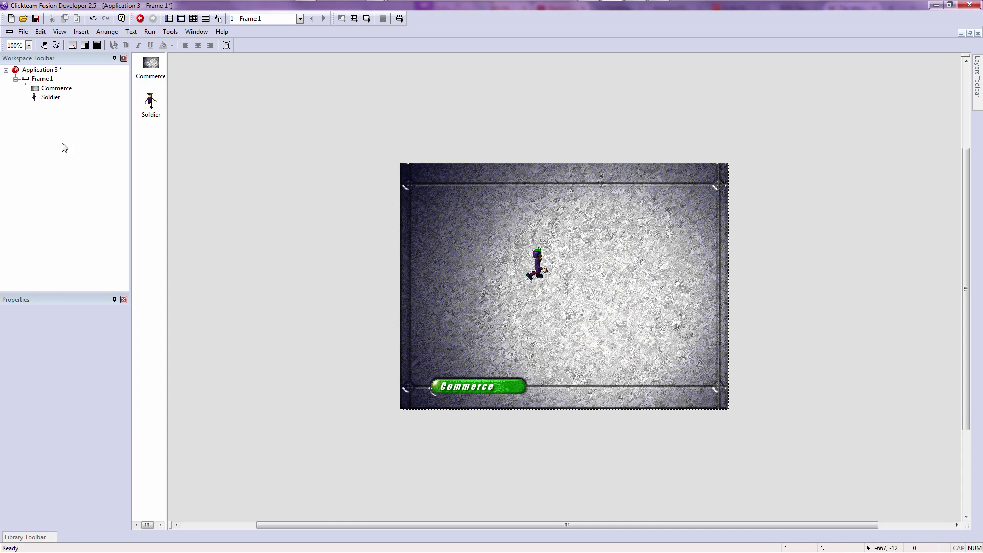
# - Examine the properties of Frame 1, the Commerce background, the Soldier and Application 3 in the workspace tree
pyautogui.click(44, 79)
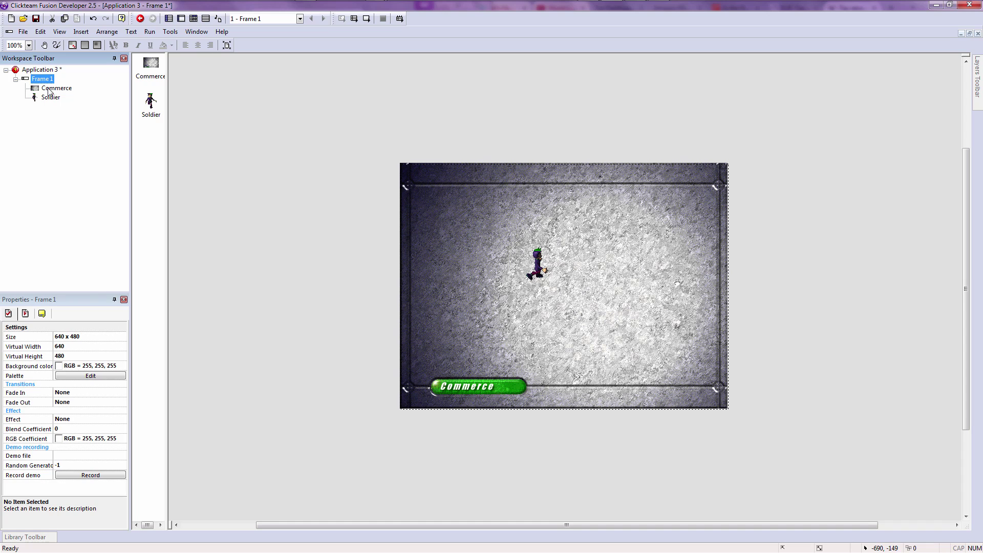
pyautogui.click(50, 89)
pyautogui.click(51, 97)
pyautogui.click(54, 89)
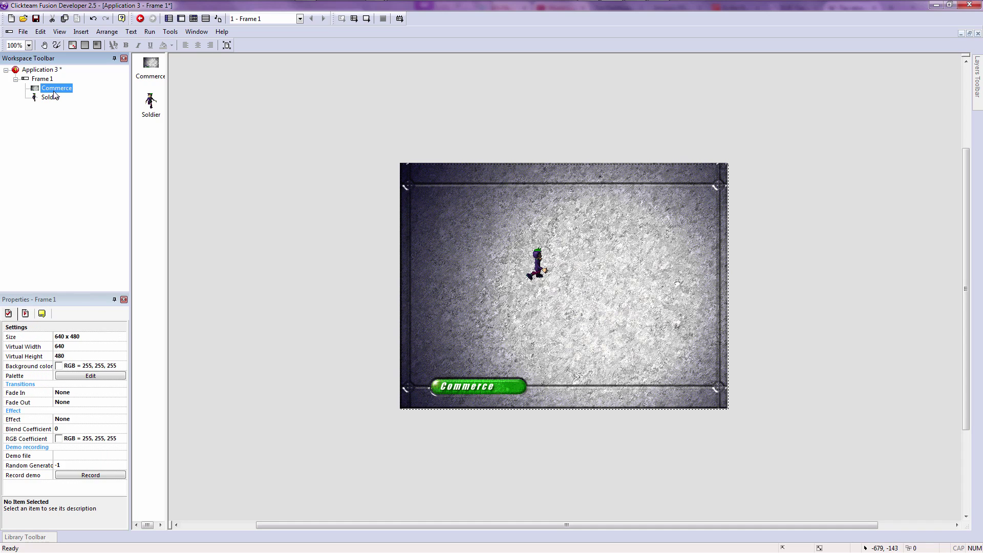
pyautogui.click(53, 98)
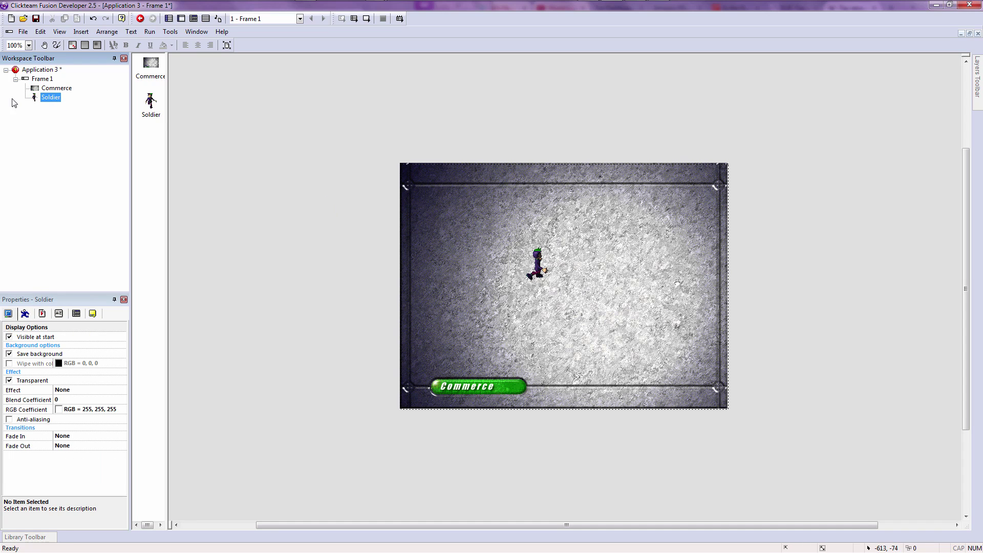
pyautogui.click(40, 79)
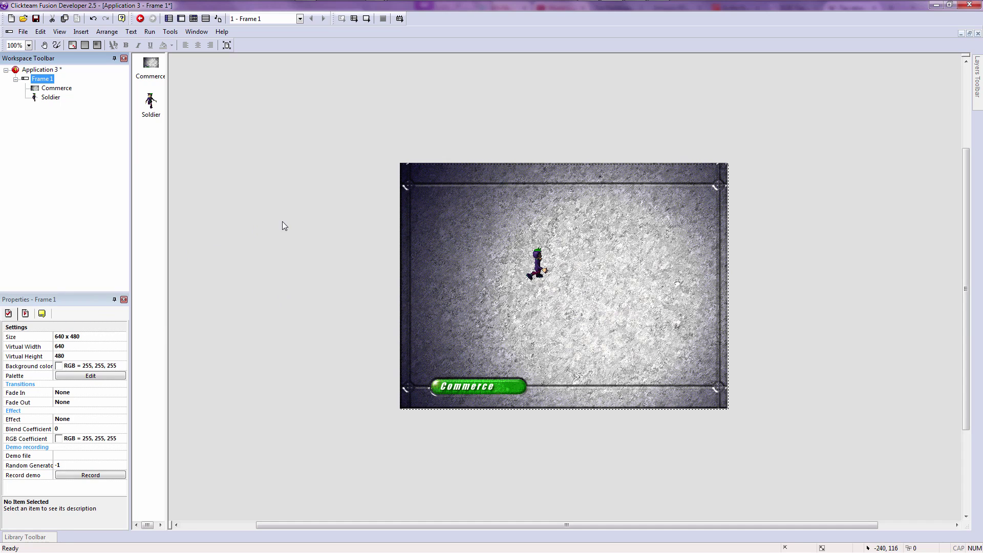
pyautogui.click(44, 70)
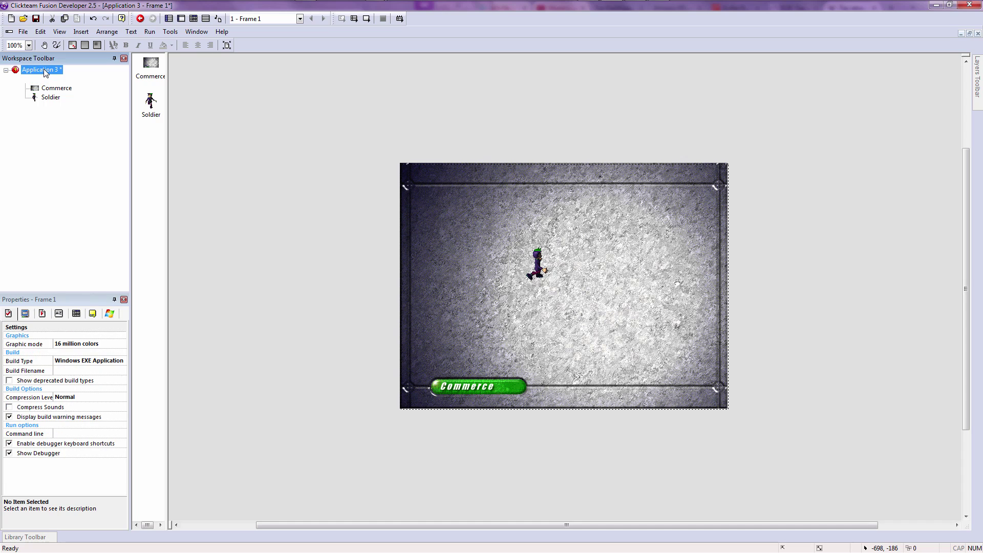
pyautogui.click(43, 80)
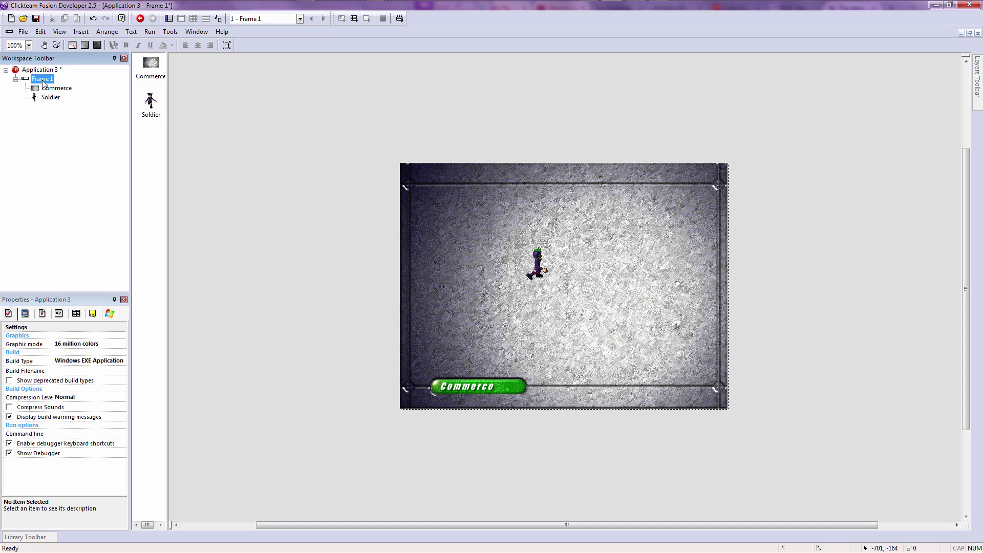
# - Move the Soldier toward the centre of the frame, to about X 309, Y 192
pyautogui.click(533, 266)
pyautogui.click(508, 278)
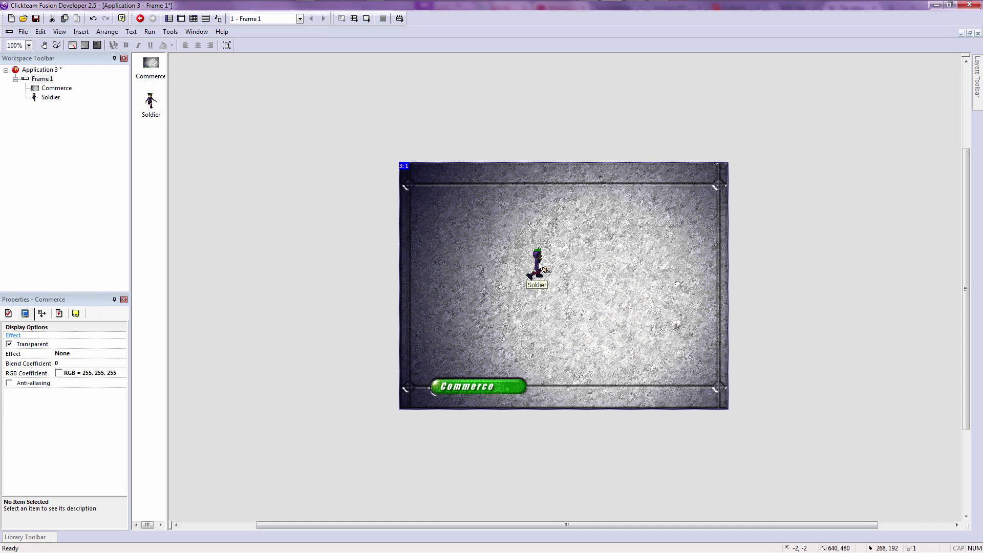
pyautogui.click(538, 262)
pyautogui.moveTo(539, 262); pyautogui.dragTo(549, 289)
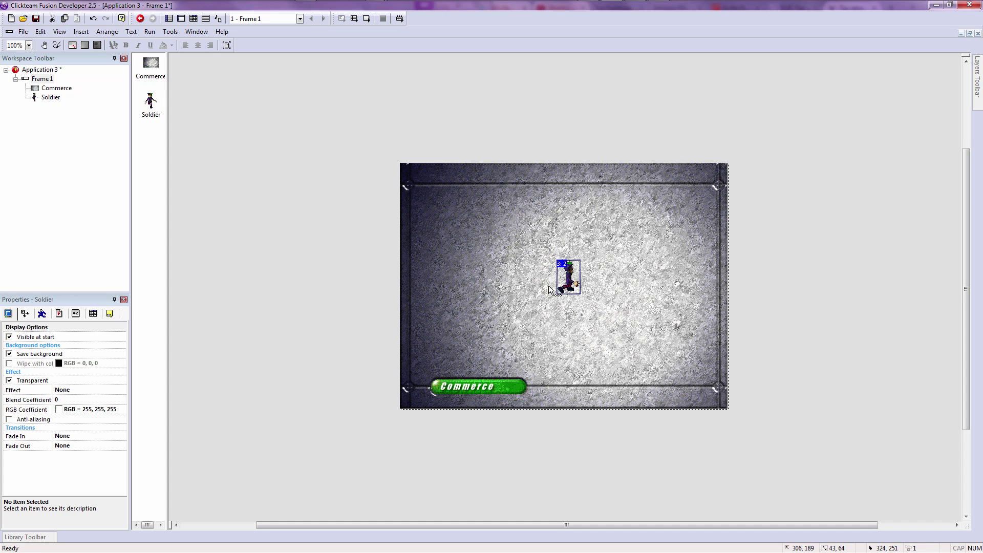
# - Show the Soldier's size and position properties and nudge it to about X 306, Y 194
pyautogui.click(28, 314)
pyautogui.click(56, 317)
pyautogui.click(24, 314)
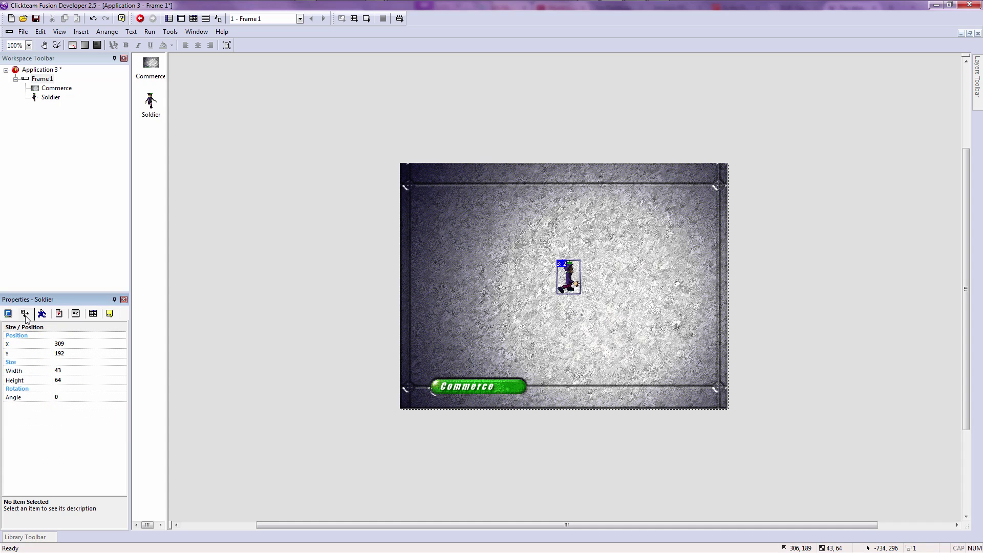
pyautogui.click(76, 370)
pyautogui.click(79, 380)
pyautogui.click(53, 431)
pyautogui.moveTo(565, 277); pyautogui.dragTo(564, 278)
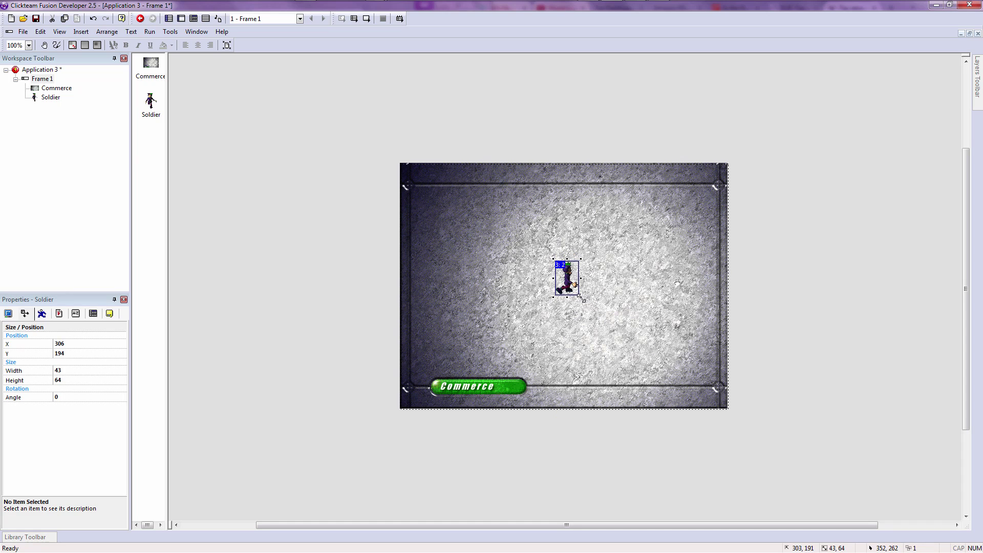
# - Try enlarging the Soldier to about 132 by 197, and undo the resizing
pyautogui.moveTo(581, 298); pyautogui.dragTo(579, 319)
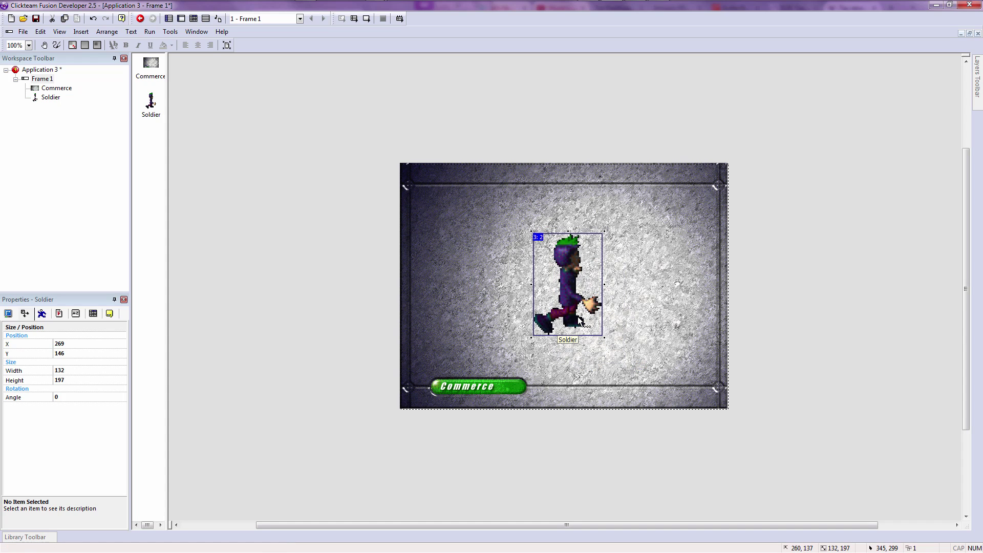
pyautogui.hotkey('ctrl', 'z')
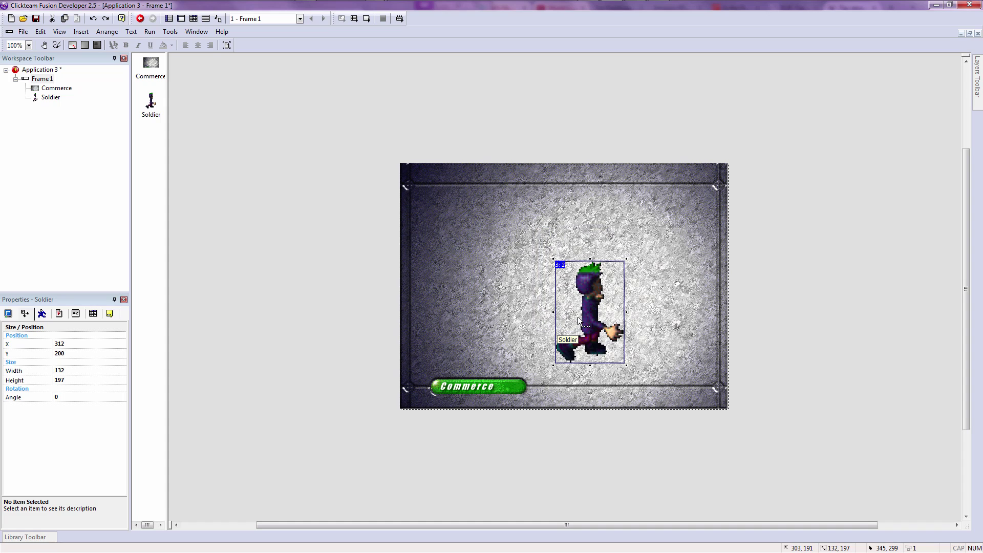
pyautogui.hotkey('ctrl', 'z')
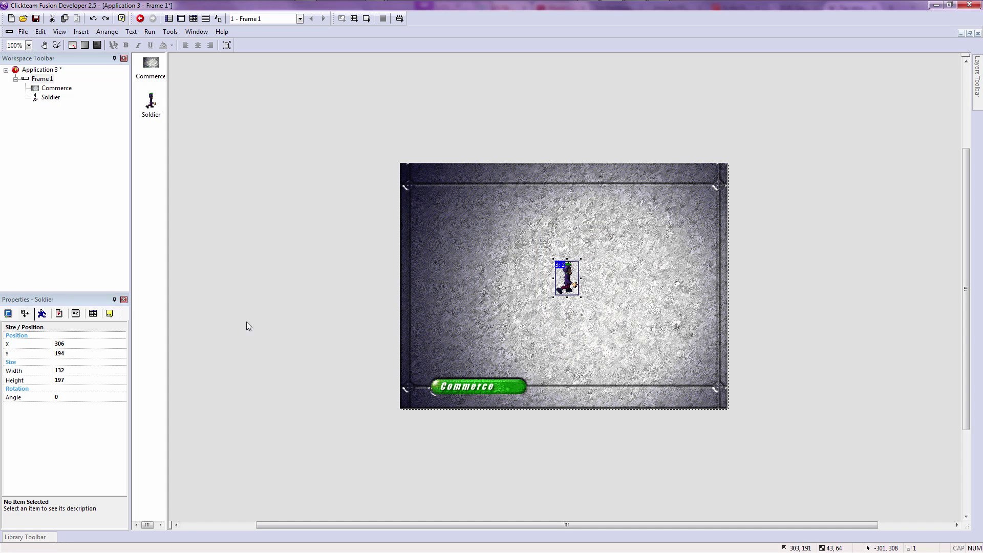
# - Set the Soldier's movement type to Eight Directions
pyautogui.click(42, 314)
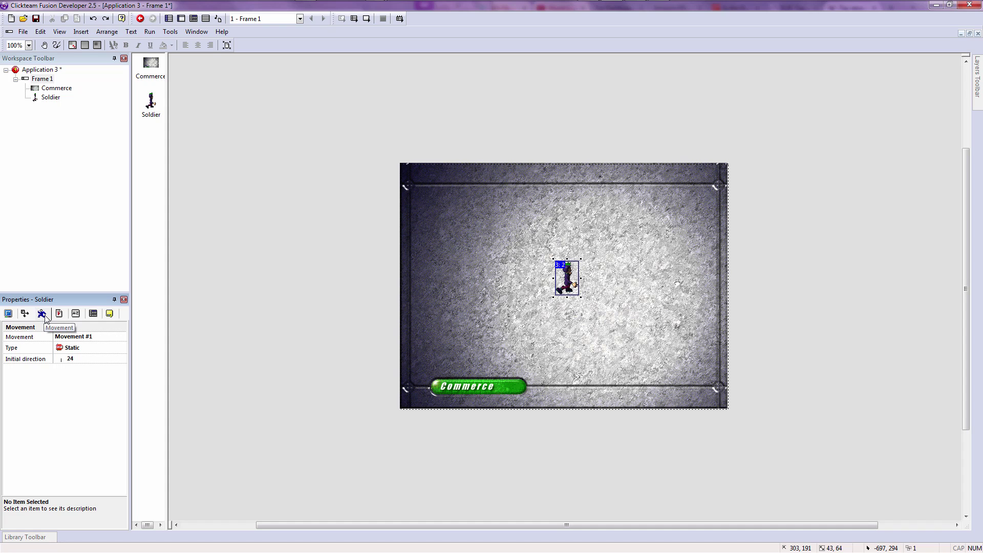
pyautogui.click(92, 348)
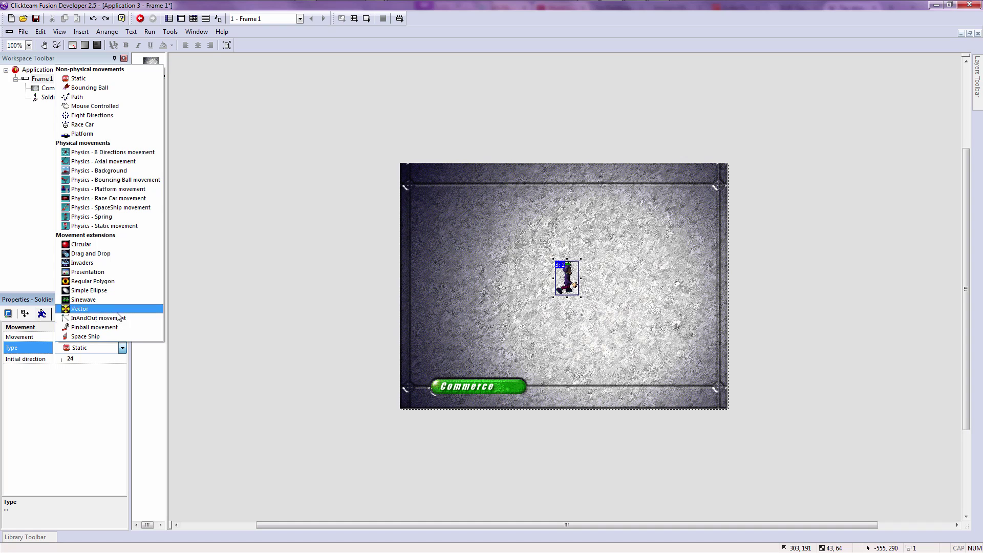
pyautogui.click(104, 117)
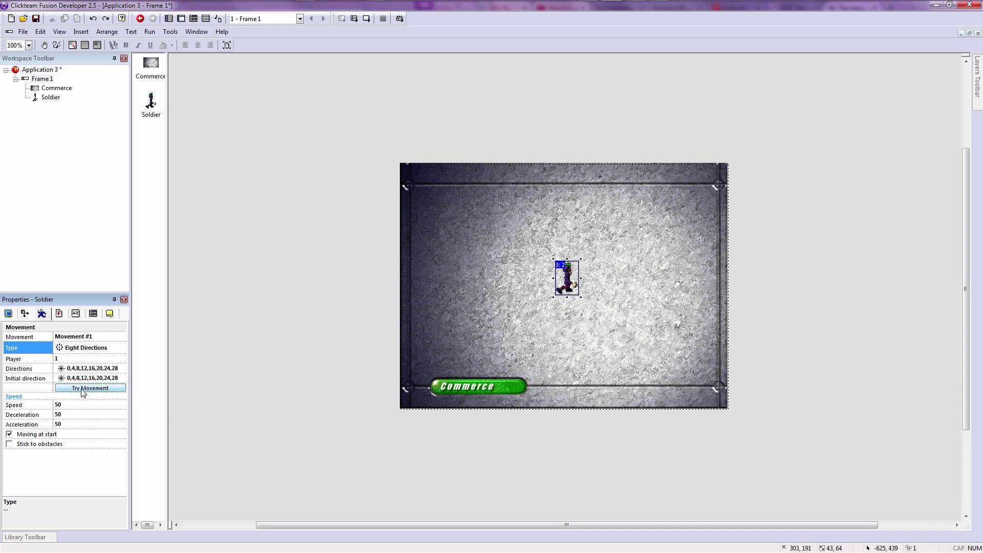
# - Test-run the frame, steer the Soldier around in all directions, and close the preview
pyautogui.click(366, 19)
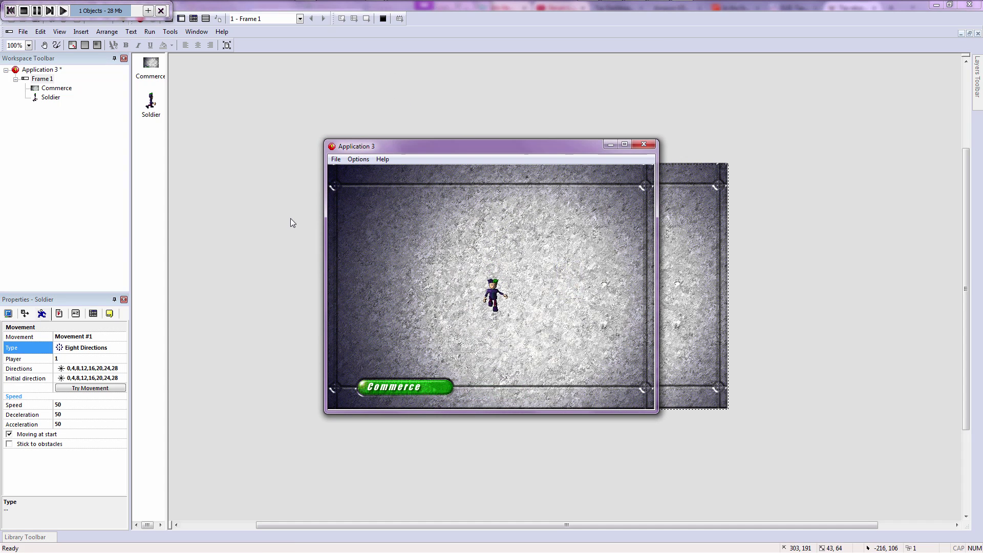
pyautogui.press('Left')
pyautogui.press('Up')
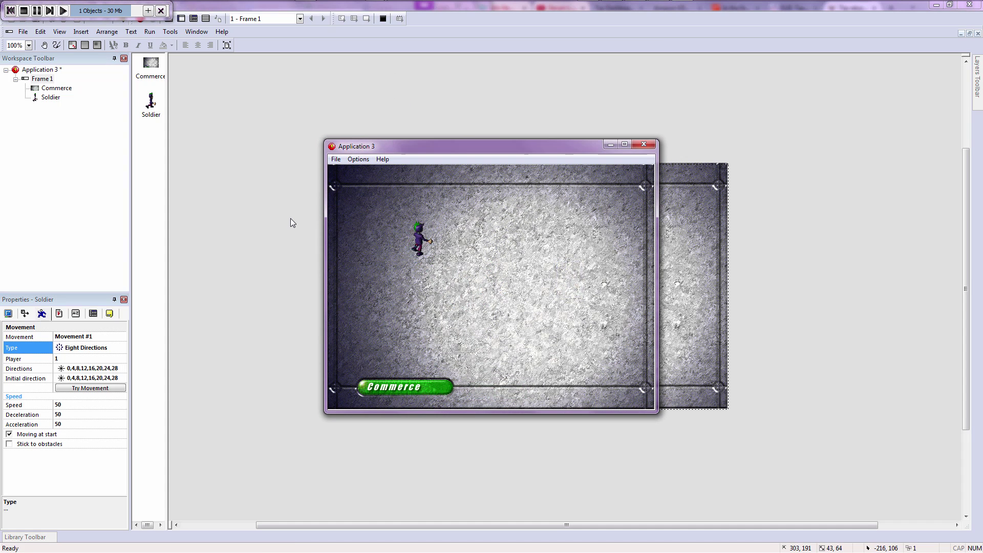
pyautogui.press('Right')
pyautogui.press('Down')
pyautogui.press('Left')
pyautogui.press('Up')
pyautogui.press('Right')
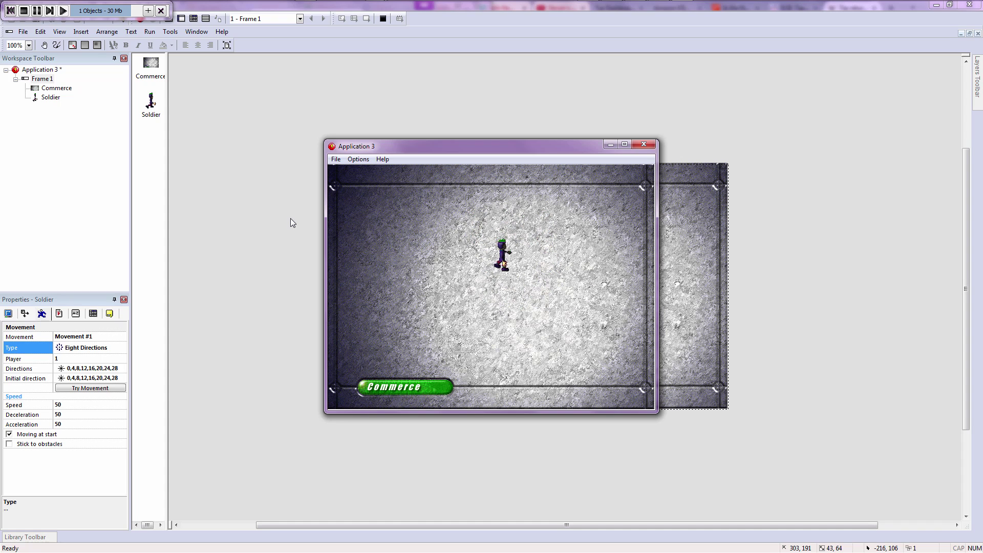
pyautogui.press('Down')
pyautogui.press('Left')
pyautogui.press('Up')
pyautogui.press('Right')
pyautogui.press('Down')
pyautogui.press('Left')
pyautogui.press('Up')
pyautogui.press('Right')
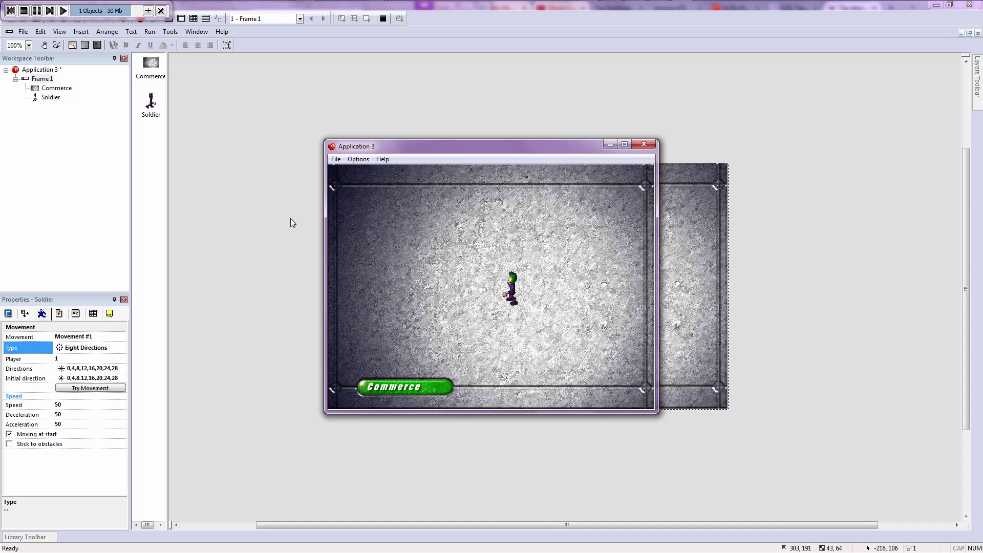
pyautogui.press('Left')
pyautogui.press('Up')
pyautogui.press('Right')
pyautogui.press('Down')
pyautogui.press('Left')
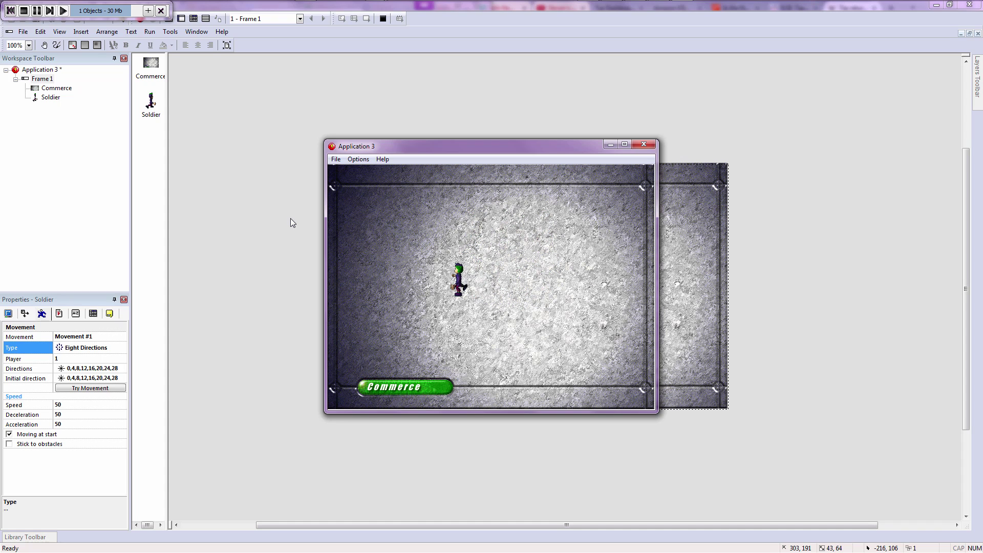
pyautogui.click(646, 145)
pyautogui.click(501, 130)
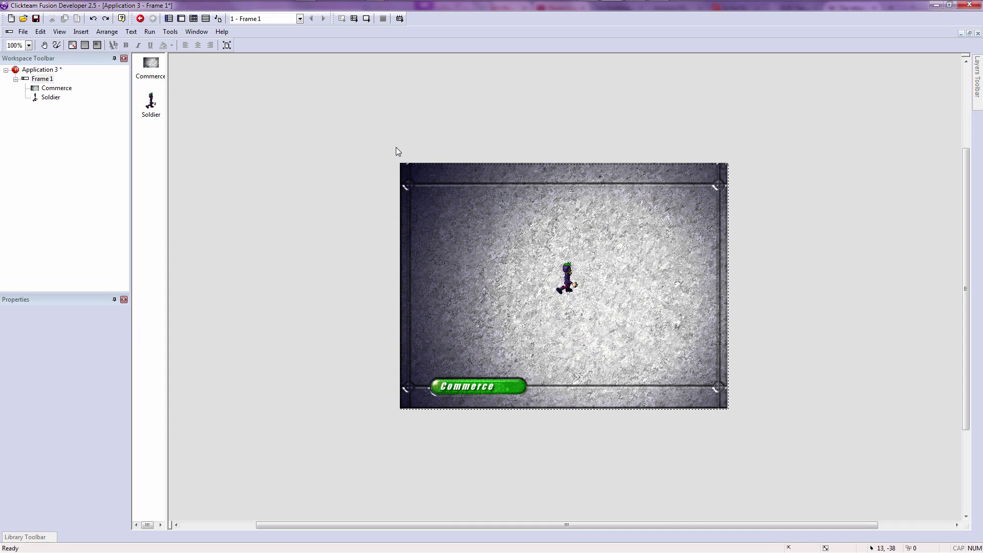
# - Widen the frame editor's object list slightly so that the full Commerce name fits
pyautogui.moveTo(360, 145); pyautogui.dragTo(766, 435)
pyautogui.click(779, 450)
pyautogui.moveTo(168, 143); pyautogui.dragTo(193, 148)
pyautogui.moveTo(198, 159); pyautogui.dragTo(174, 159)
# - Highlight the Commerce and Soldier entries in the object list to locate them in the frame
pyautogui.click(160, 74)
pyautogui.click(157, 116)
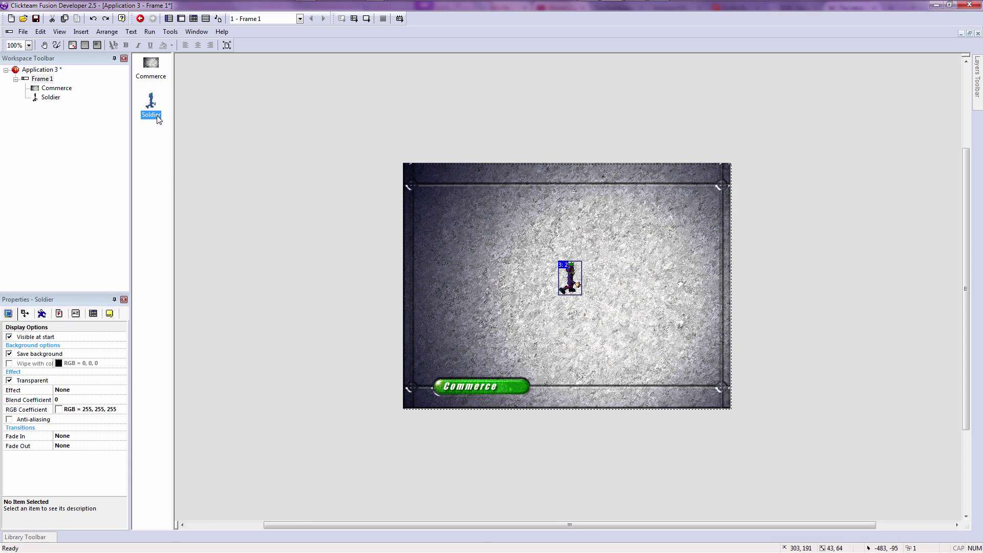
pyautogui.click(159, 131)
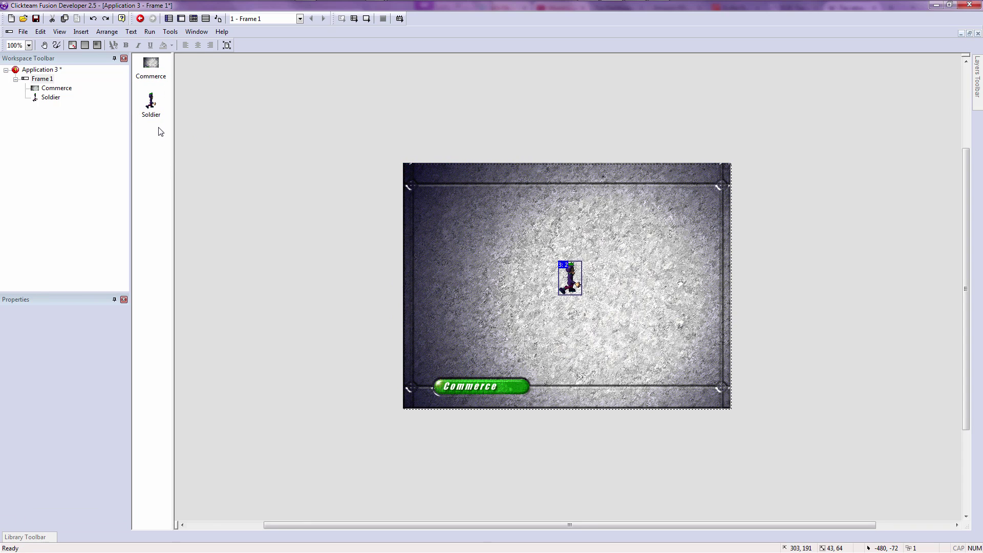
# - Add two more copies of the existing Soldier object near the frame's left edge
pyautogui.click(160, 104)
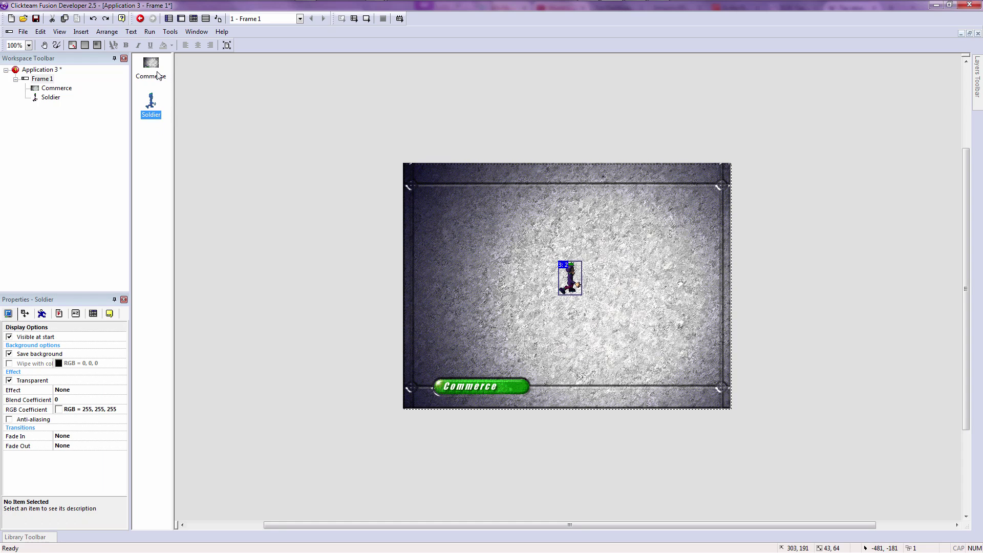
pyautogui.click(153, 129)
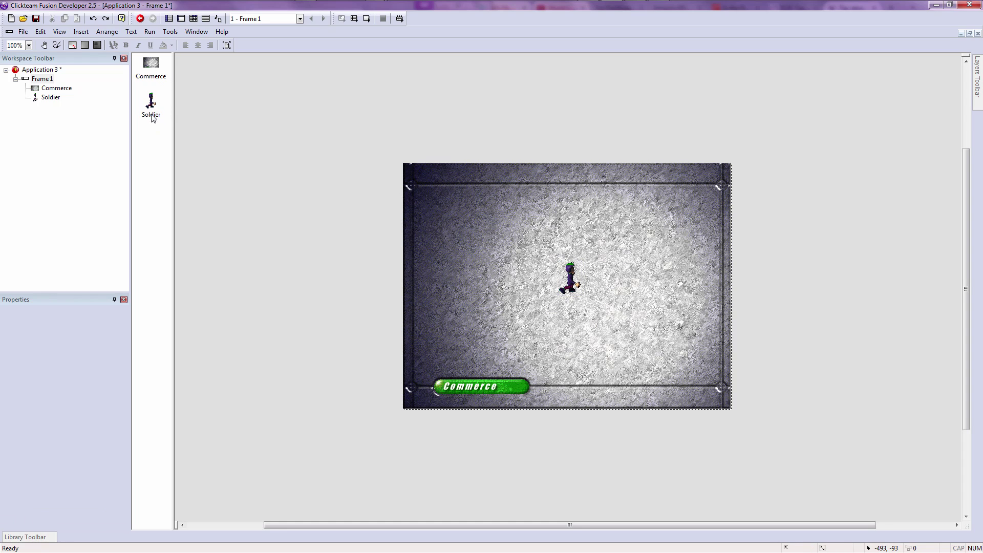
pyautogui.moveTo(151, 102); pyautogui.dragTo(447, 236)
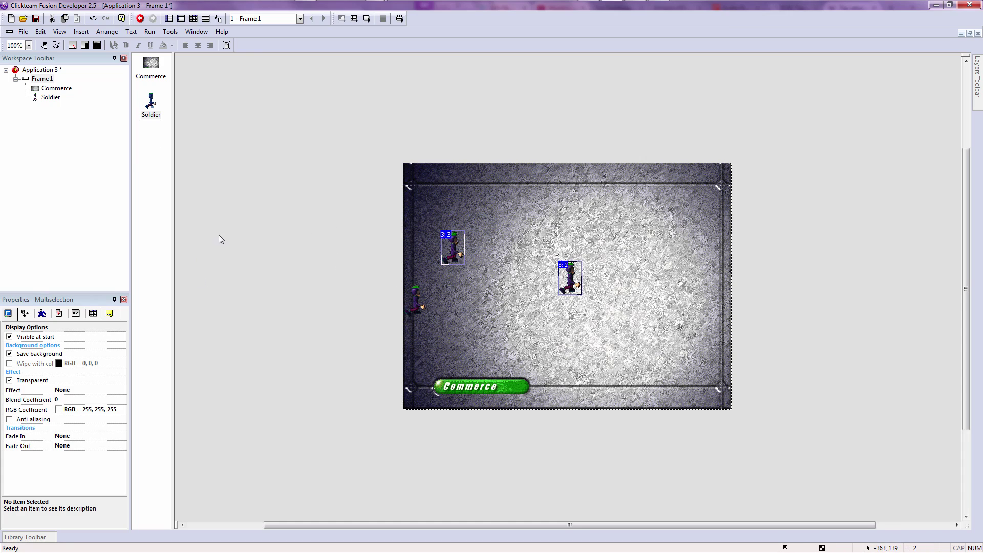
# - Insert a new Active object outside the frame, just beyond its upper-left corner
pyautogui.doubleClick(313, 238)
pyautogui.doubleClick(181, 86)
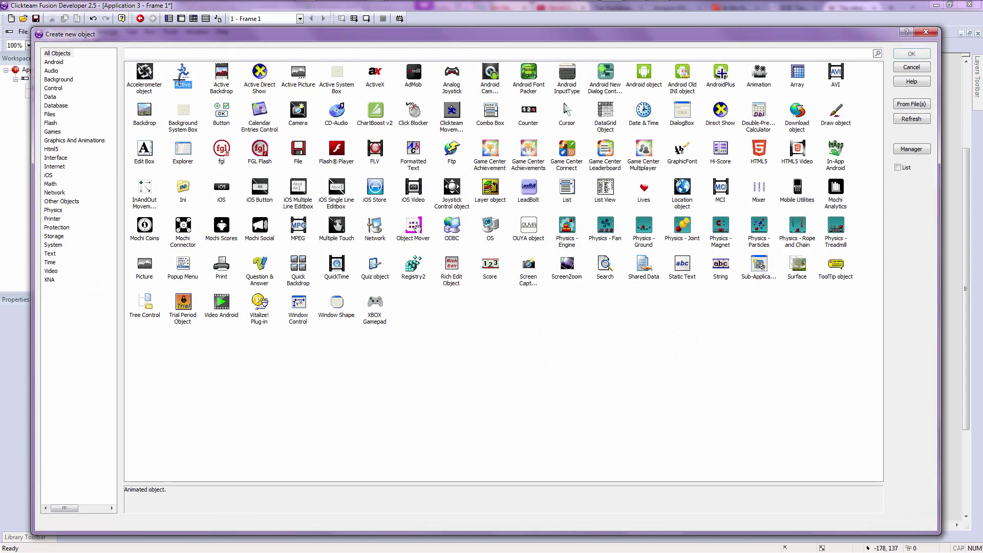
pyautogui.click(372, 163)
pyautogui.click(376, 166)
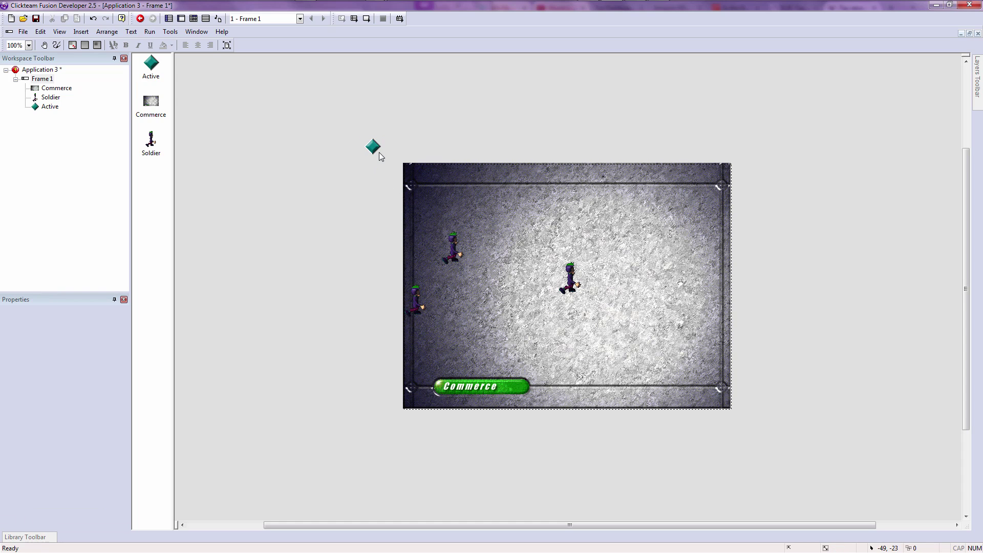
# - Move the Active object to about X -55, Y -35 and place a second copy of it just above
pyautogui.moveTo(372, 153); pyautogui.dragTo(384, 161)
pyautogui.click(343, 164)
pyautogui.moveTo(152, 67); pyautogui.dragTo(382, 126)
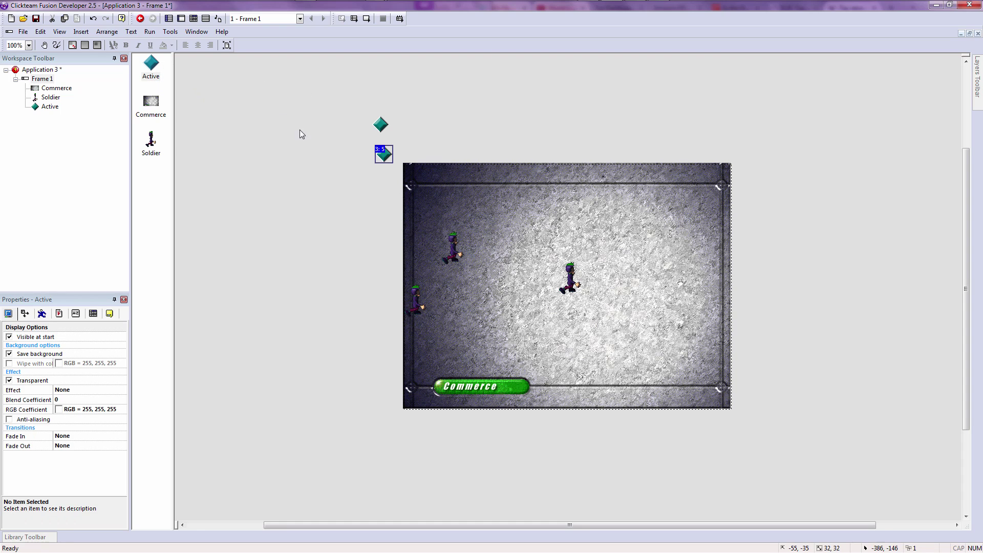
# - Insert another new Active object outside the frame and move it to about X -106, Y 139, beside the frame's left edge
pyautogui.doubleClick(371, 191)
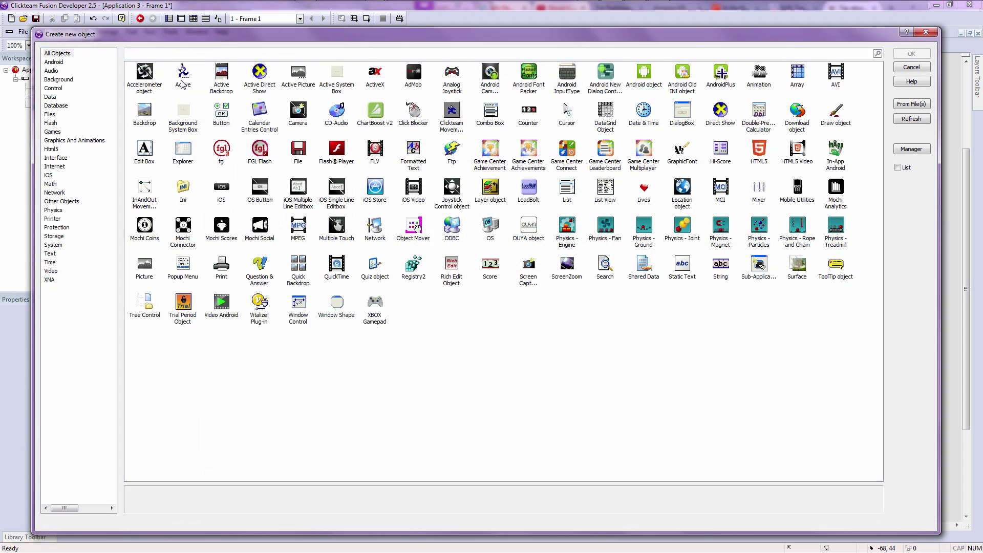
pyautogui.doubleClick(182, 75)
pyautogui.click(288, 255)
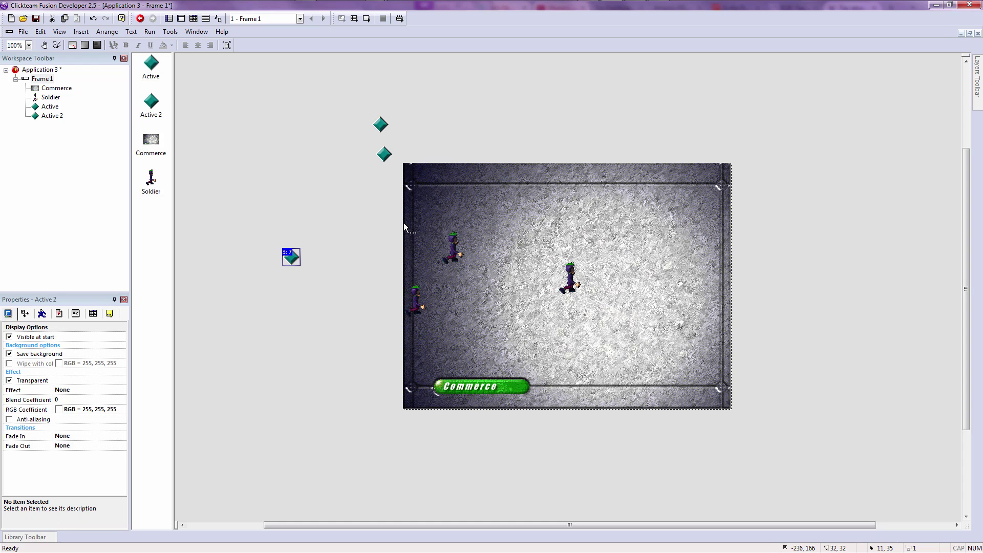
pyautogui.moveTo(289, 257); pyautogui.dragTo(354, 250)
pyautogui.click(366, 255)
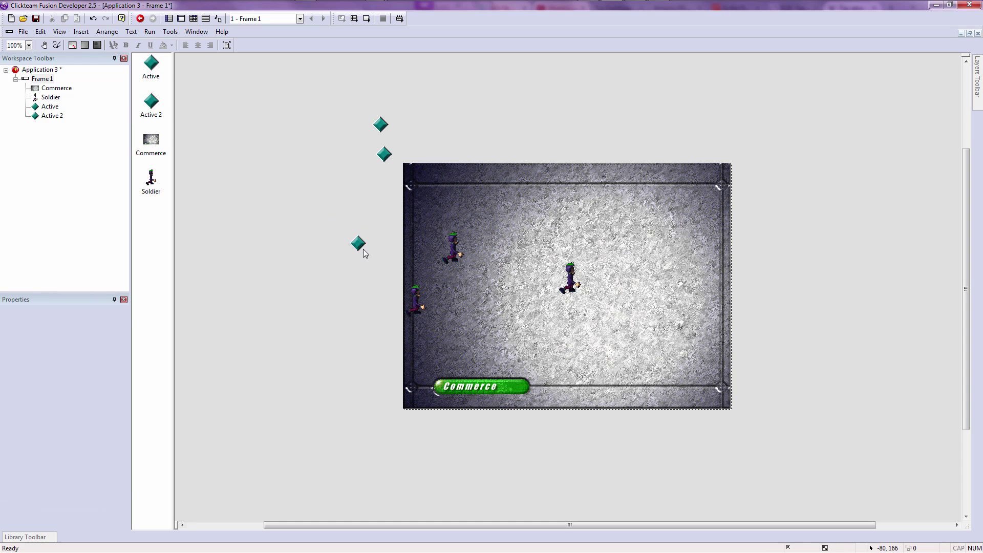
# - Highlight the Active and Active 2 entries in the object list to compare which instances belong to each
pyautogui.click(160, 109)
pyautogui.click(161, 78)
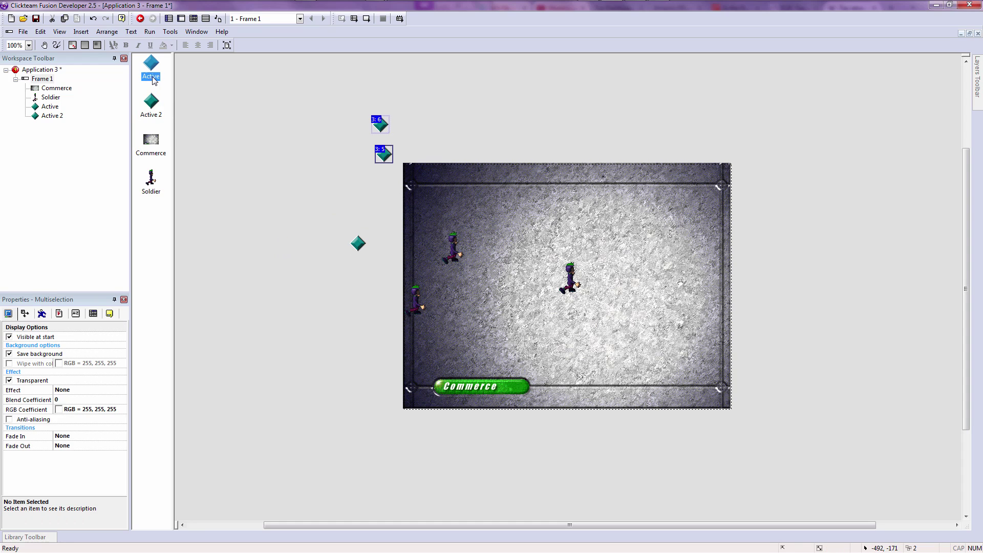
pyautogui.click(321, 157)
pyautogui.click(152, 103)
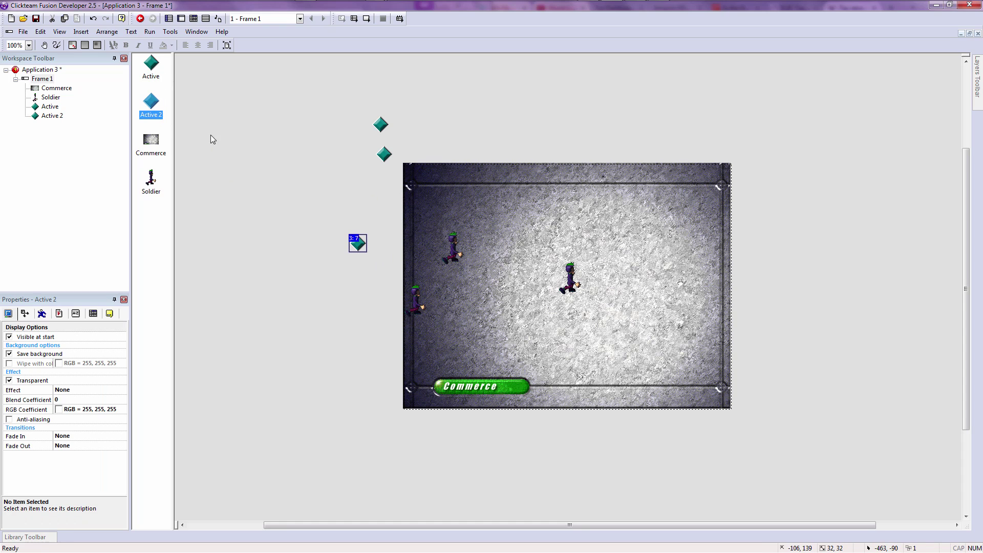
pyautogui.click(158, 77)
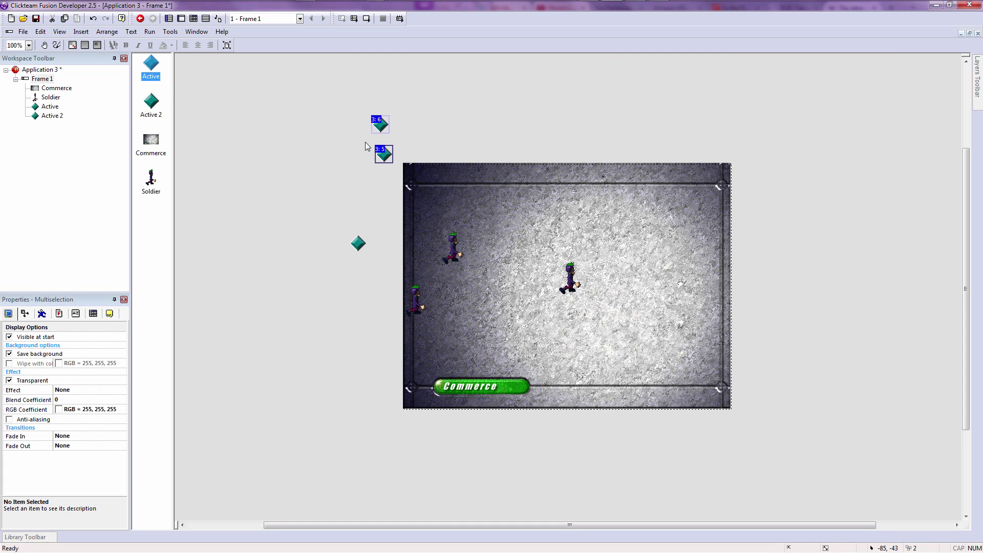
# - Delete the Active copy nearest the frame's corner and move Active 2 to about X -62, Y -22, below the remaining copy
pyautogui.click(394, 171)
pyautogui.click(388, 158)
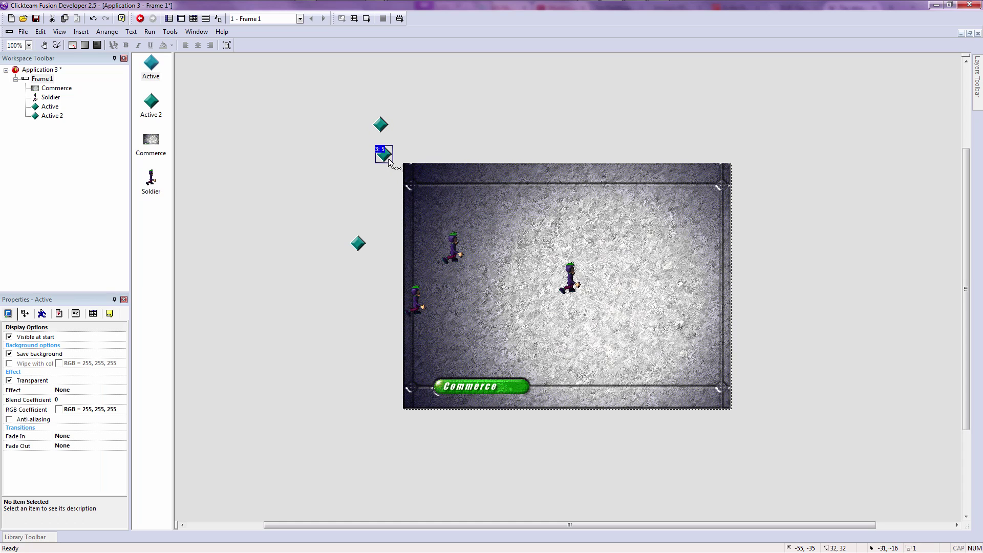
pyautogui.press('Delete')
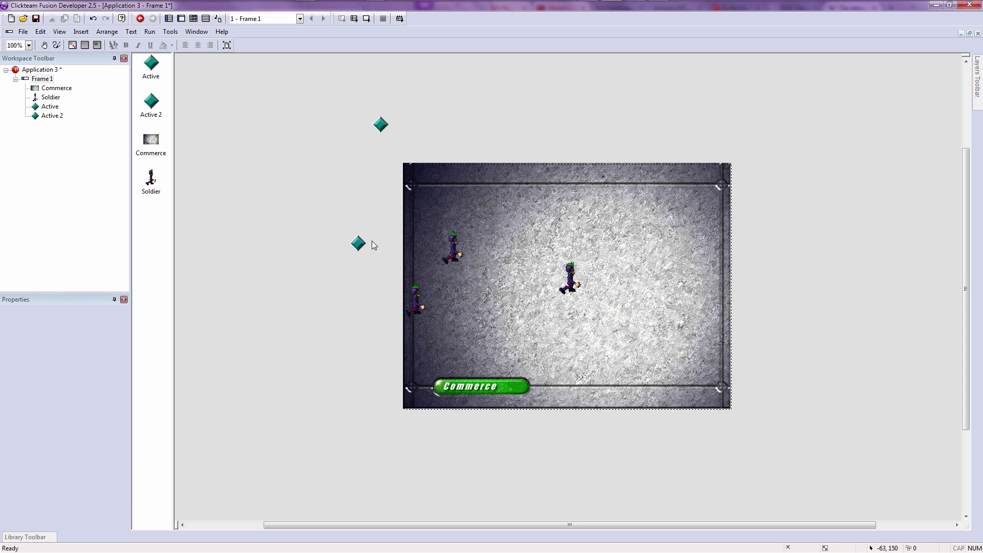
pyautogui.moveTo(367, 247); pyautogui.dragTo(387, 165)
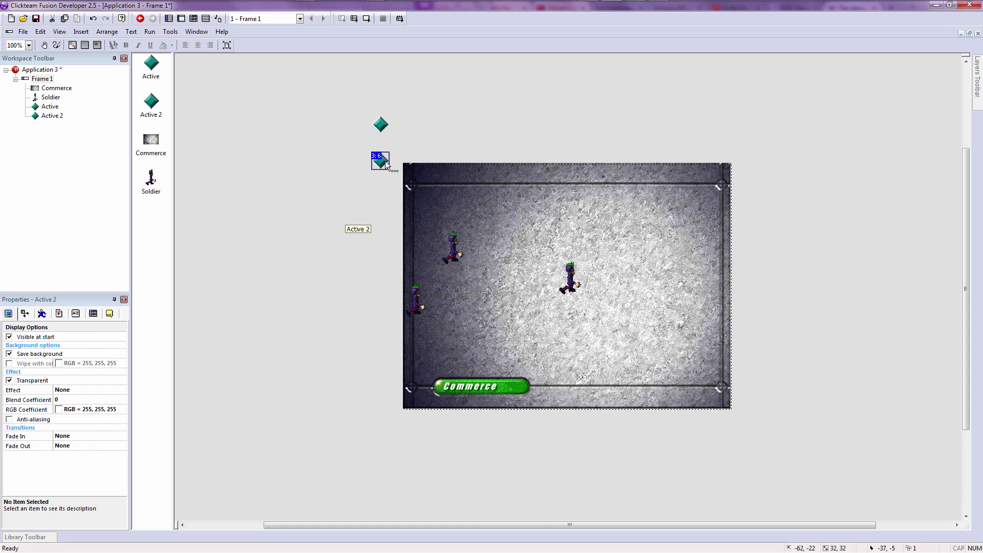
# - Duplicate the Active 2 object in 2 rows and 1 column with zero spacing, then deselect it
pyautogui.rightClick(385, 163)
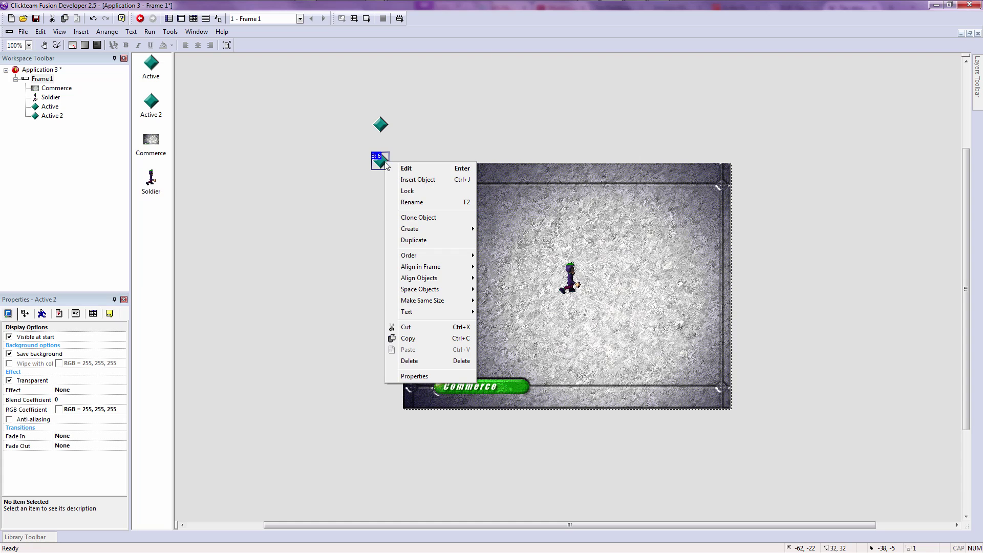
pyautogui.click(414, 240)
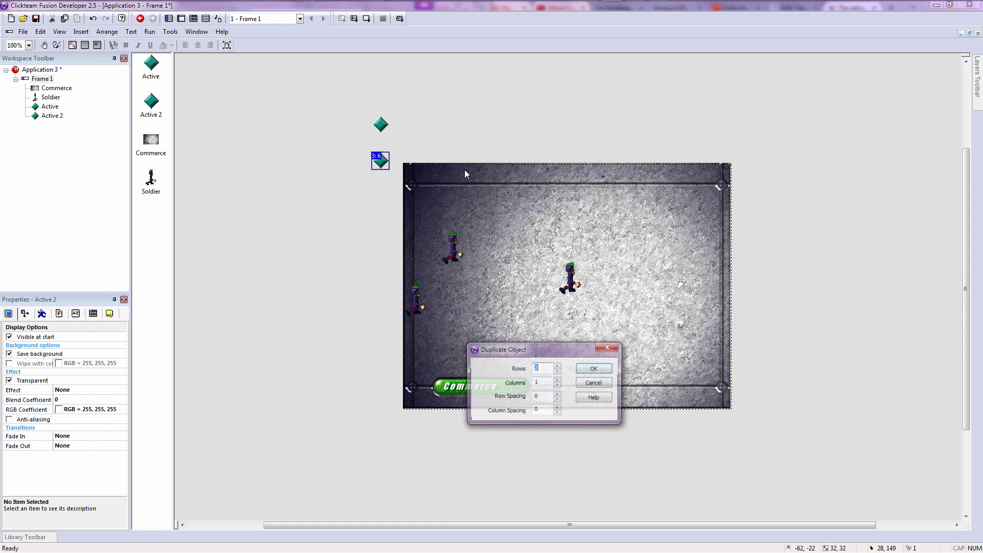
pyautogui.write('2')
pyautogui.press('Return')
pyautogui.moveTo(392, 199); pyautogui.dragTo(361, 156)
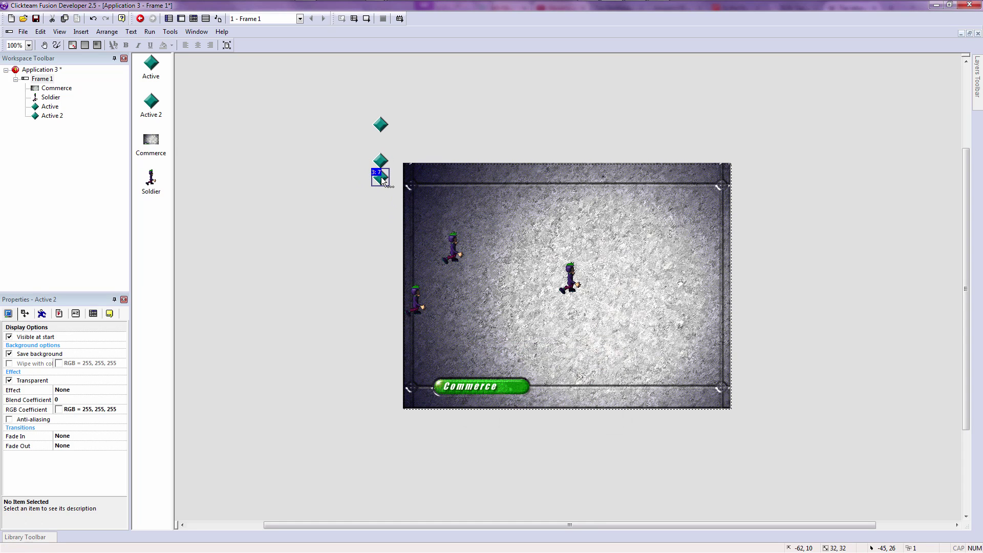
pyautogui.rightClick(380, 177)
pyautogui.click(364, 224)
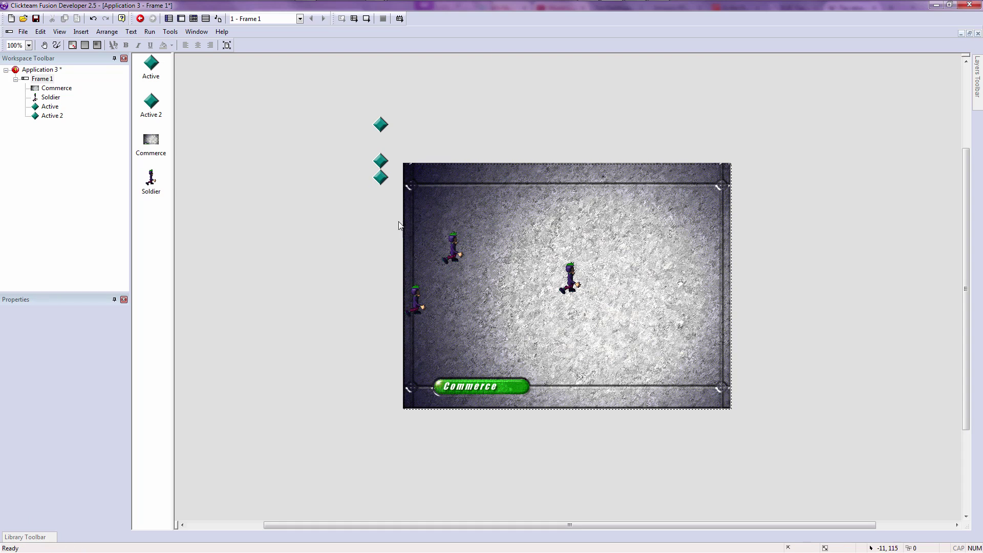
# - Delete all the Active and Active 2 instances outside the frame's upper-left corner
pyautogui.moveTo(347, 85); pyautogui.dragTo(395, 229)
pyautogui.press('Delete')
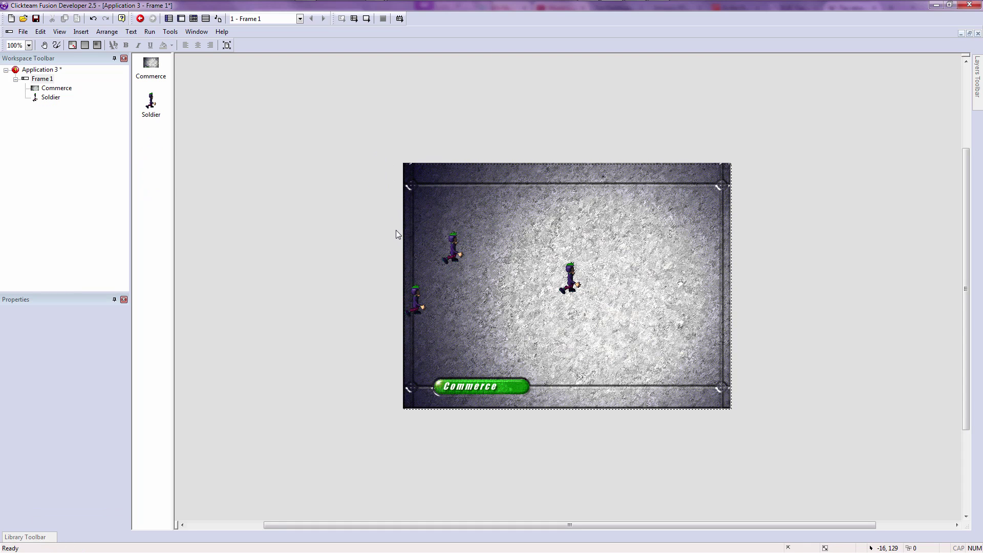